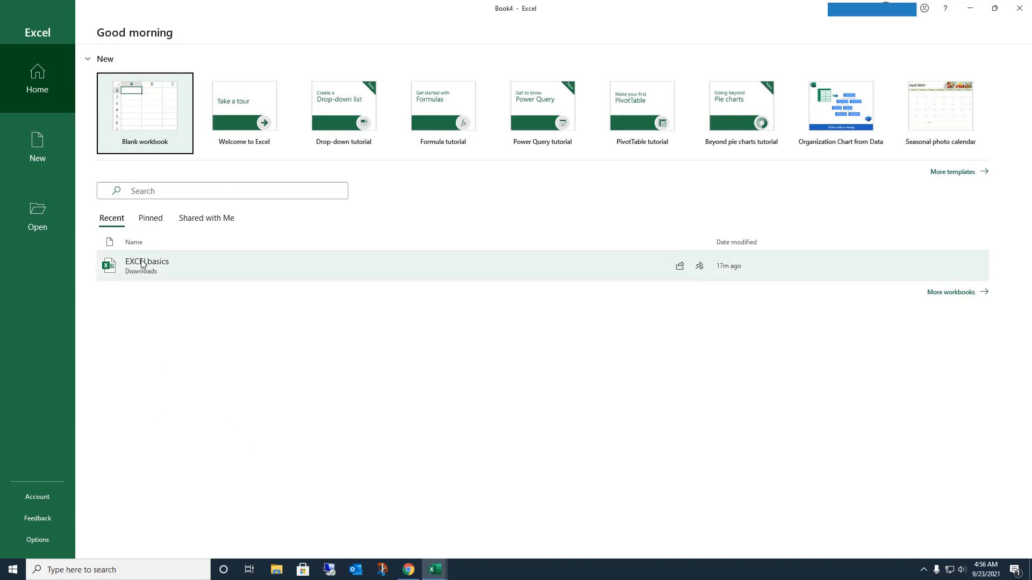
Step: Unpin the EXCELbasics workbook from the pinned files and return to the recent files
left_click(159, 217)
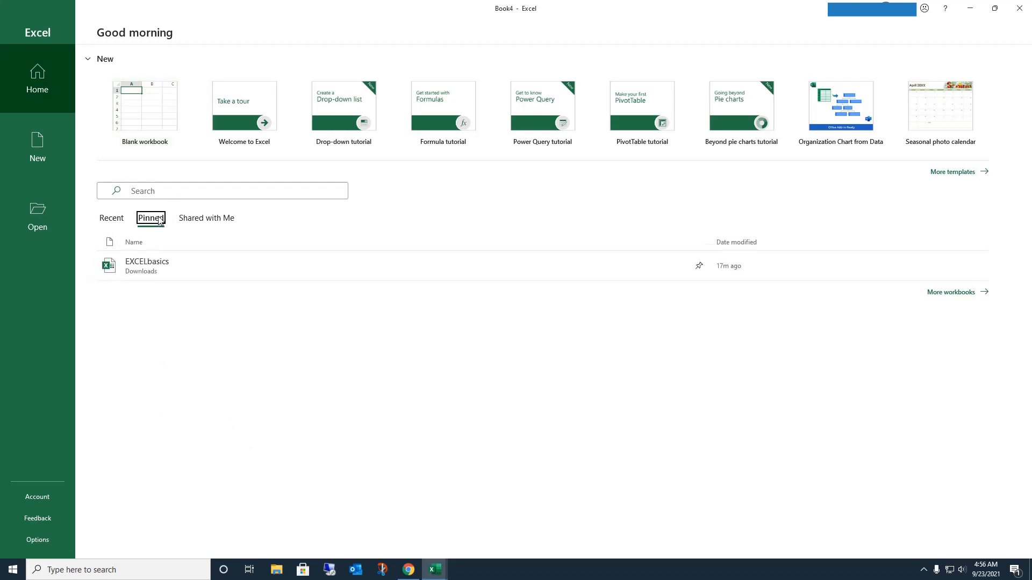
left_click(699, 266)
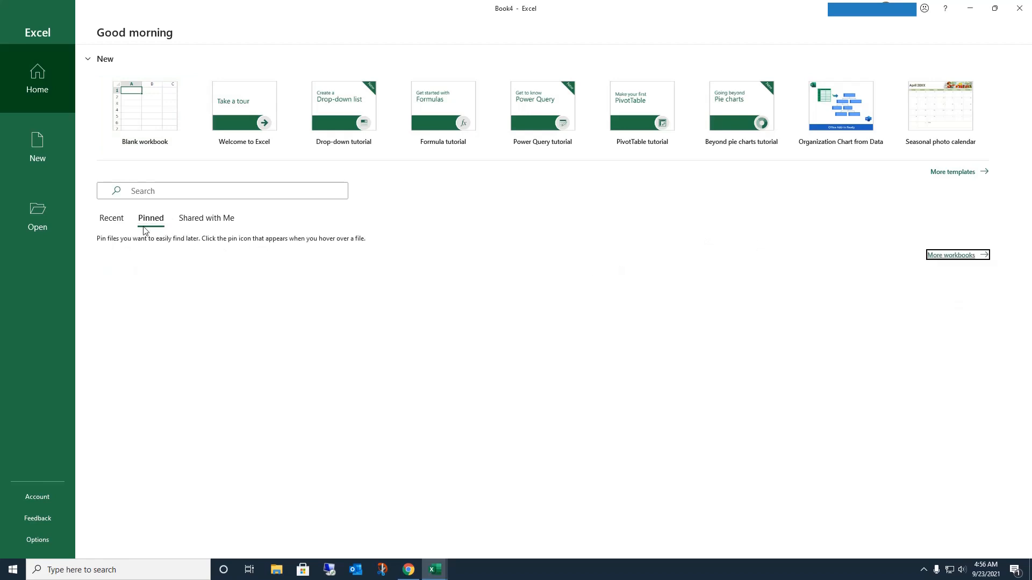
left_click(127, 224)
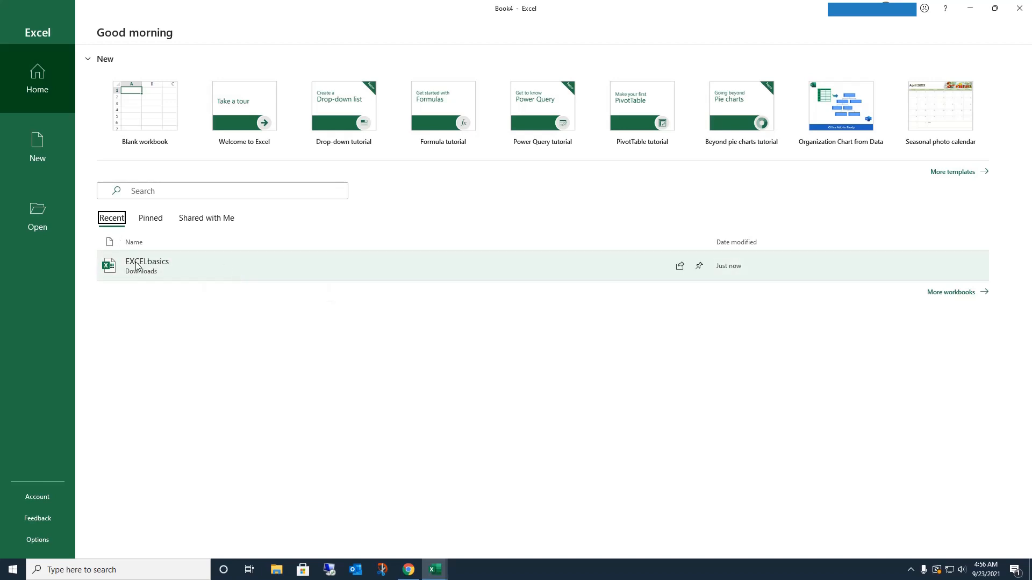
Step: Pin the EXCELbasics workbook from the recent files and check it among the pinned ones
left_click(700, 268)
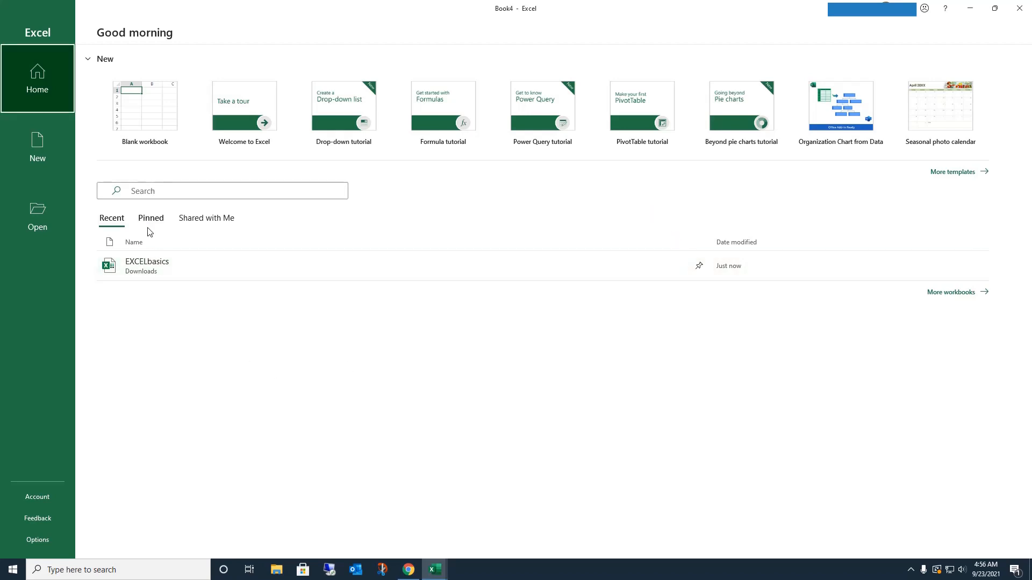
left_click(161, 222)
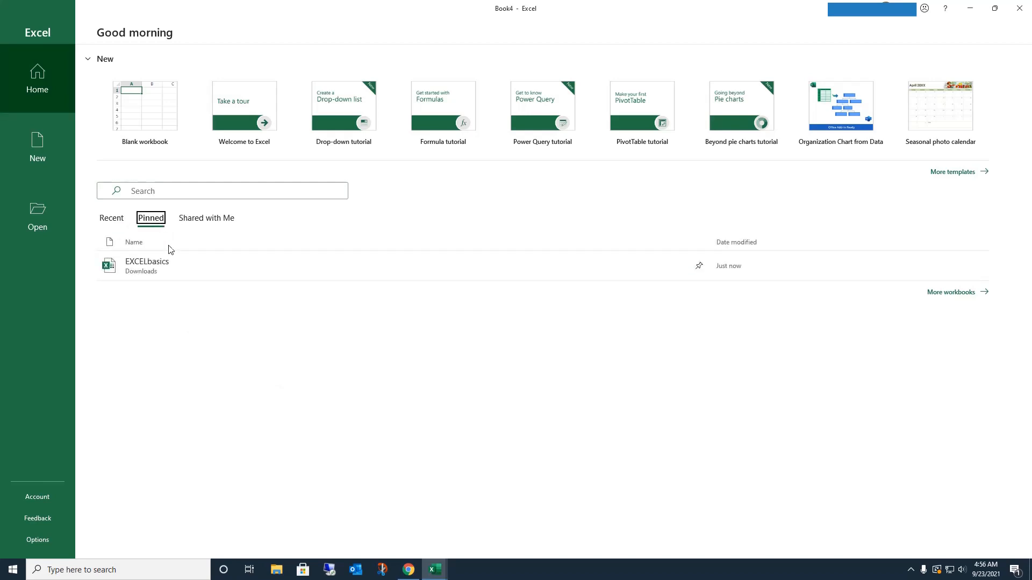
left_click(110, 220)
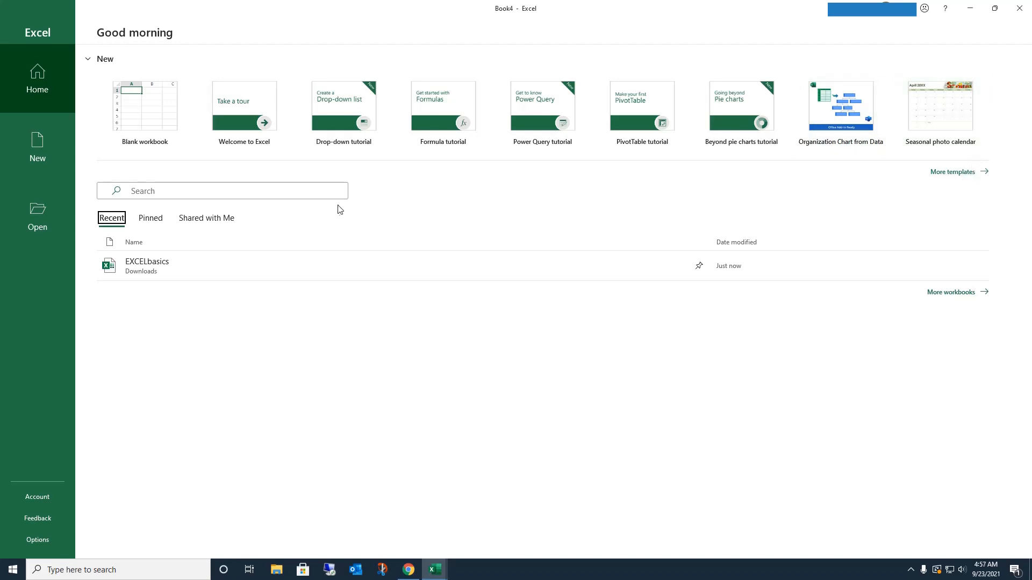
Step: Create a blank workbook and set its sheet magnification to 200%
left_click(140, 113)
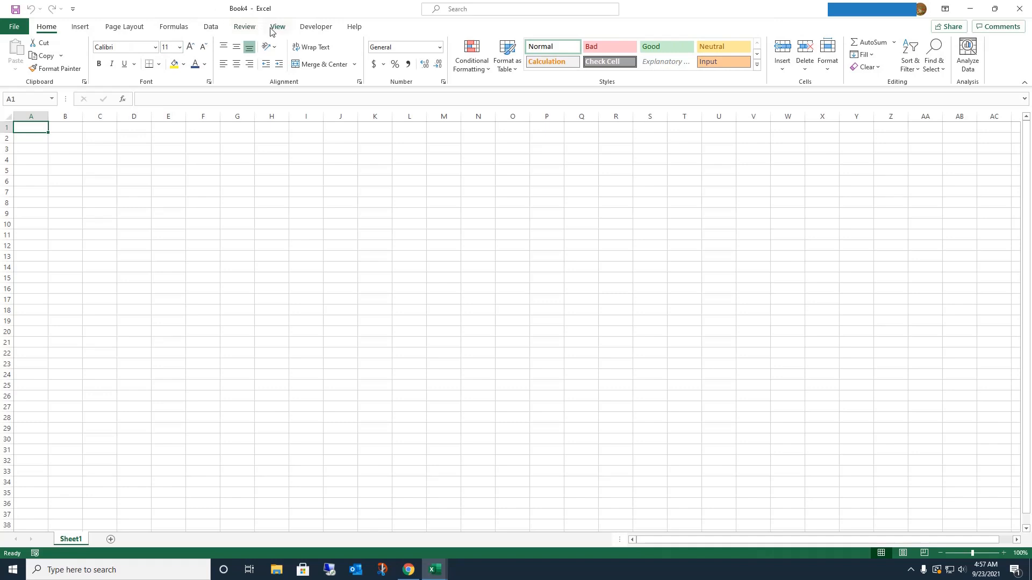
left_click(275, 28)
left_click(361, 53)
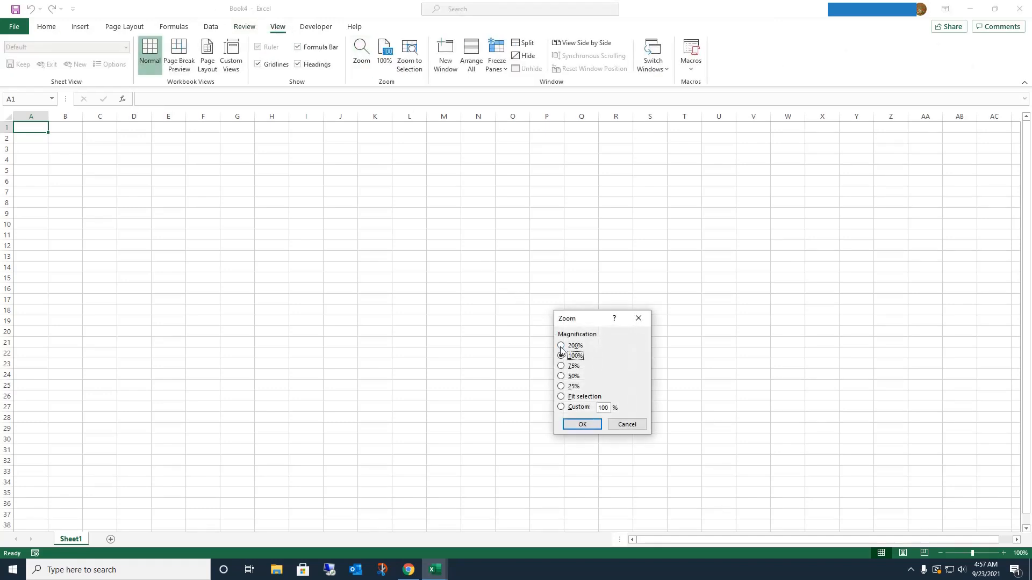
left_click(563, 347)
left_click(582, 424)
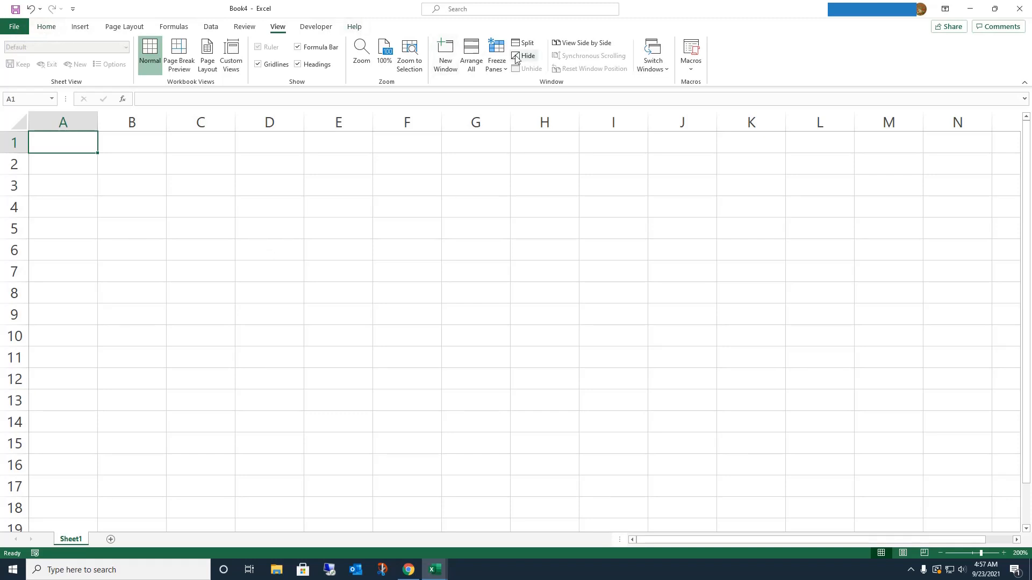
left_click(47, 27)
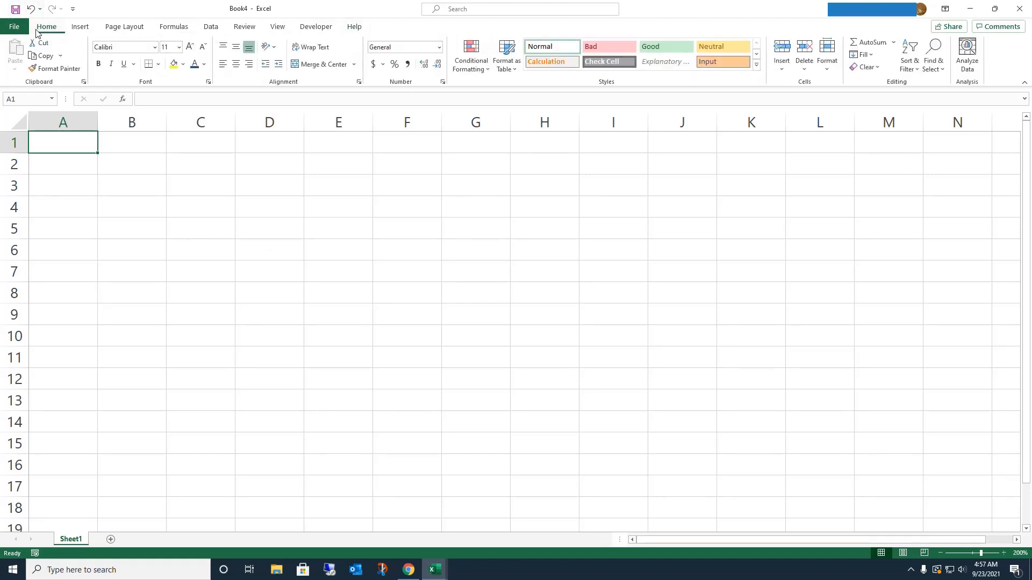
left_click(79, 29)
left_click(114, 30)
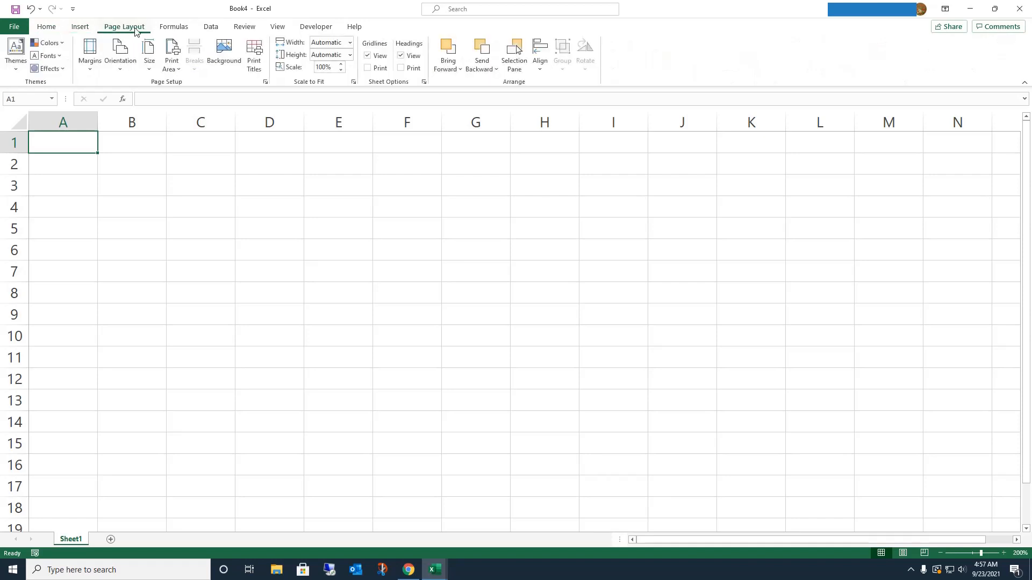
left_click(165, 29)
left_click(39, 30)
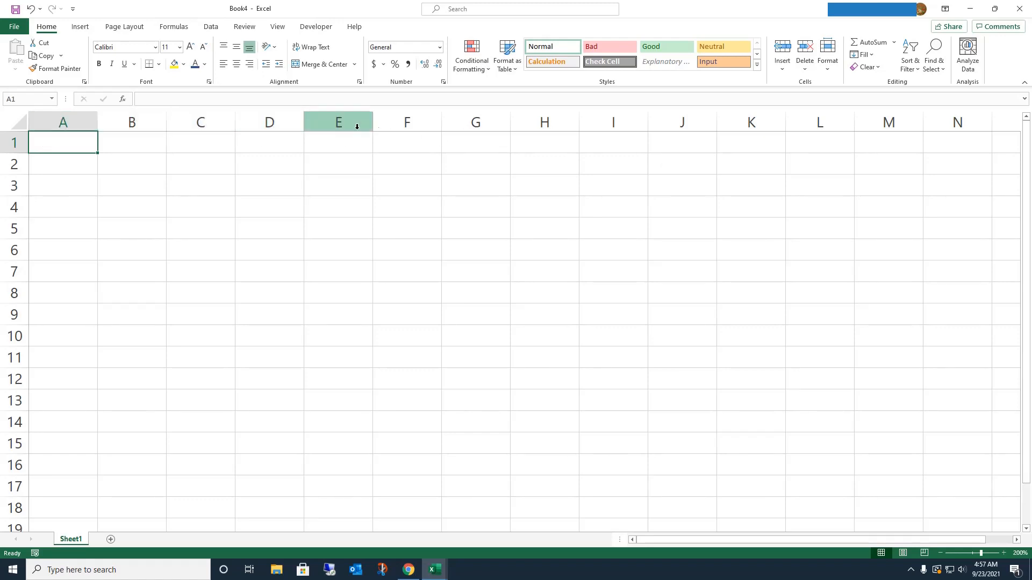
Step: Select the whole columns A through F one after another
left_click(64, 121)
left_click(126, 124)
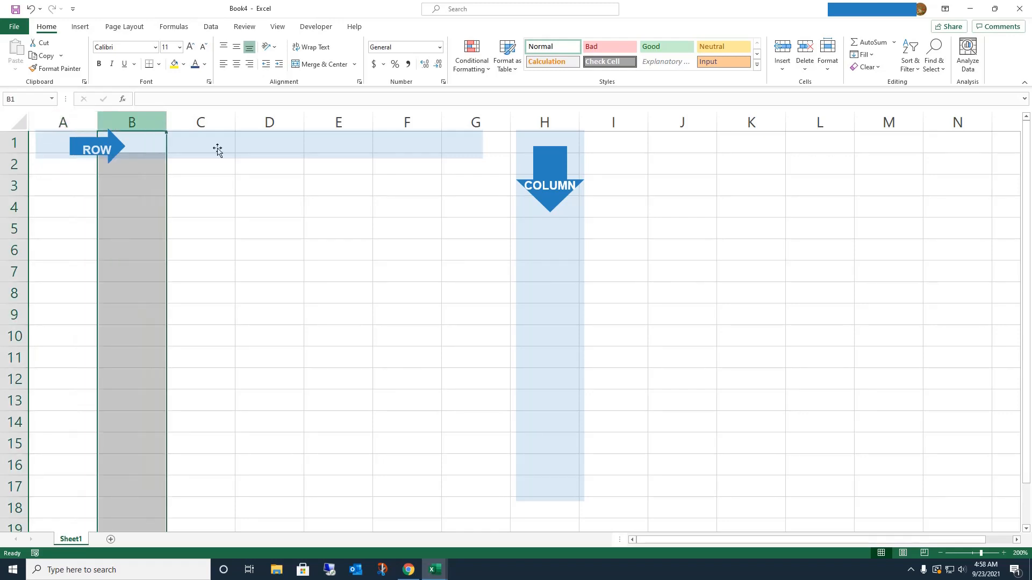
left_click(215, 122)
left_click(255, 118)
left_click(340, 119)
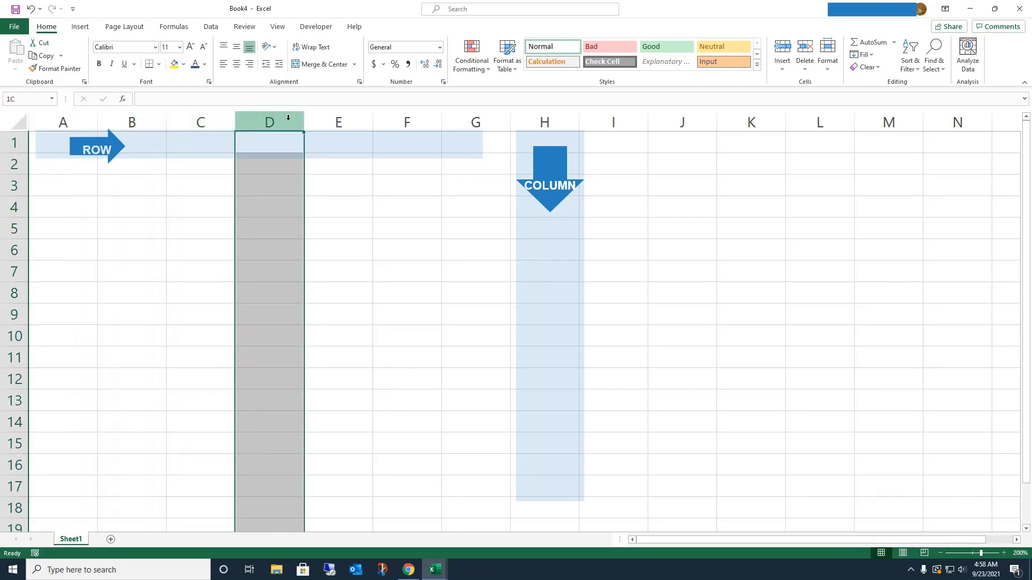
left_click(409, 119)
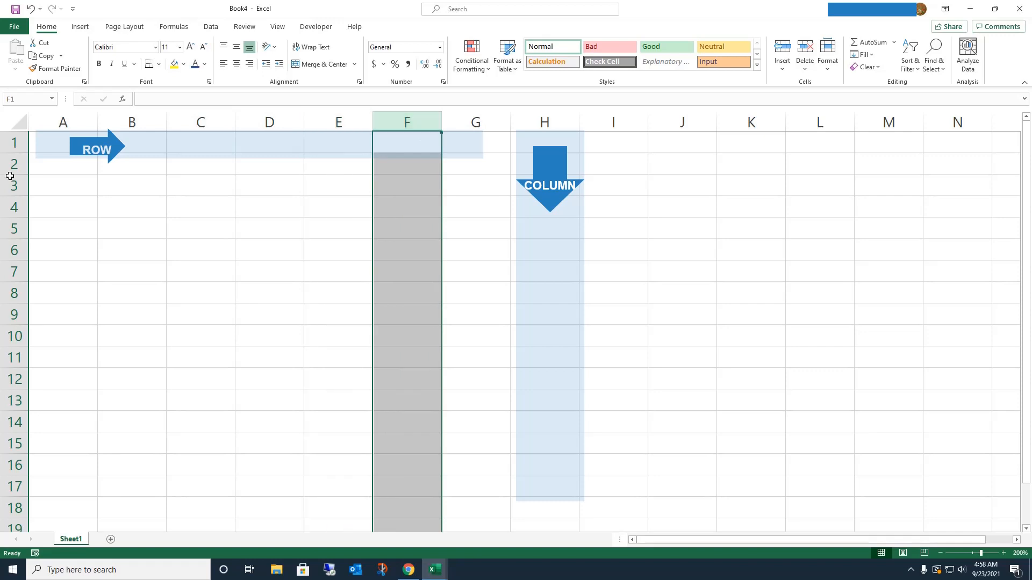
Step: Select the whole rows 3, 4 and 5 one after another, ending with only cell F7 selected
left_click(7, 177)
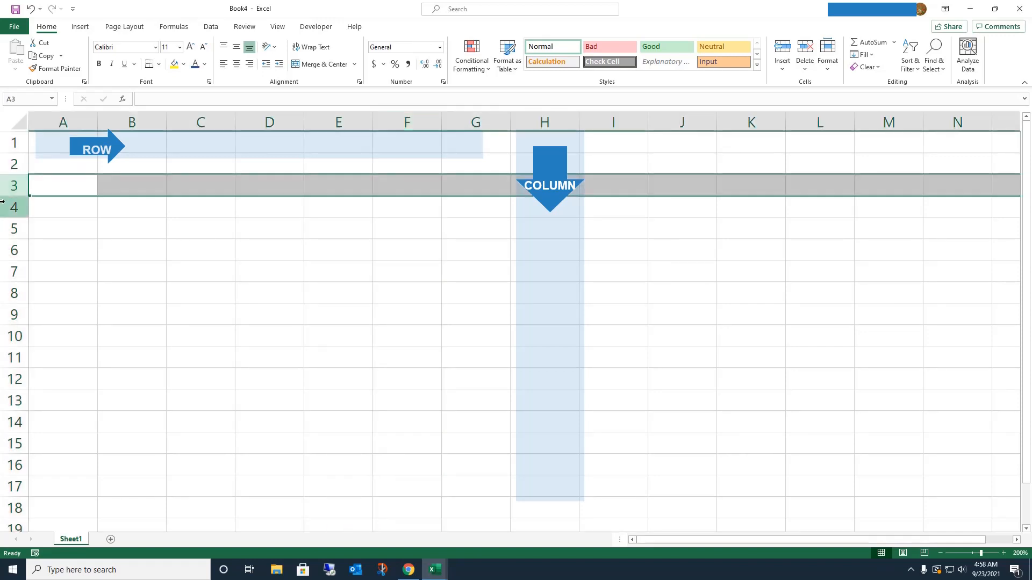
left_click(5, 207)
left_click(2, 227)
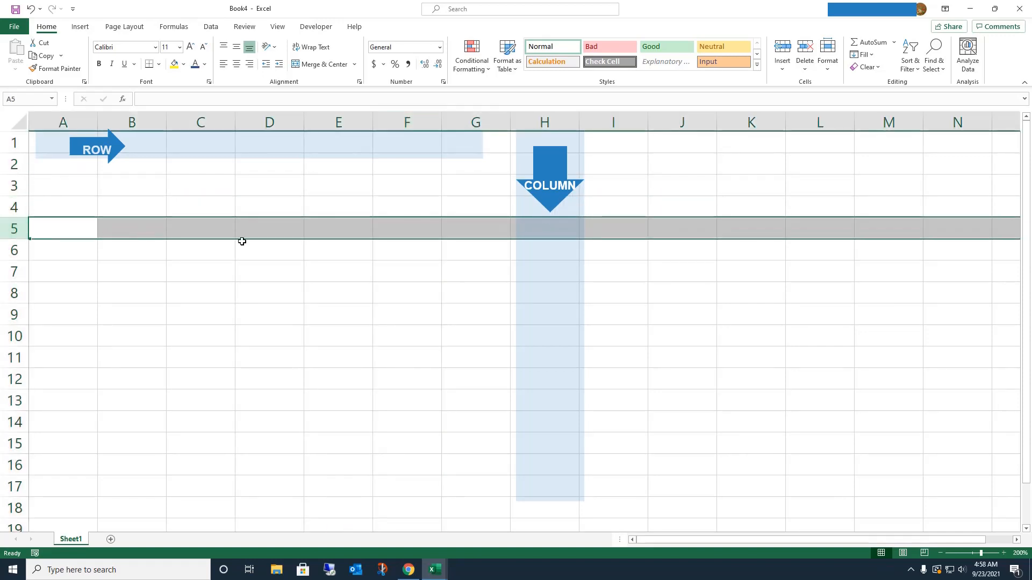
left_click(436, 270)
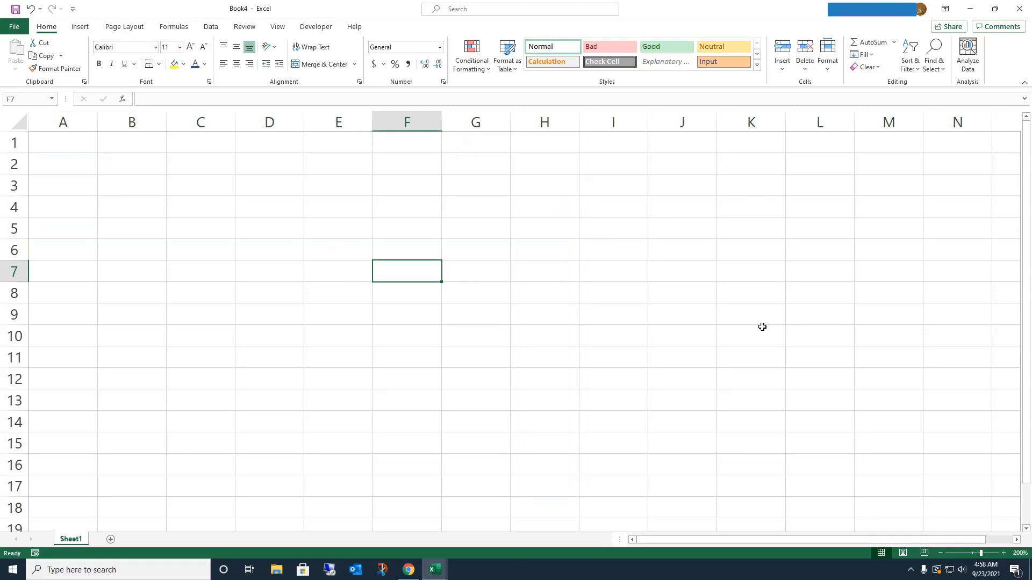
scroll(649, 398, "down", 18)
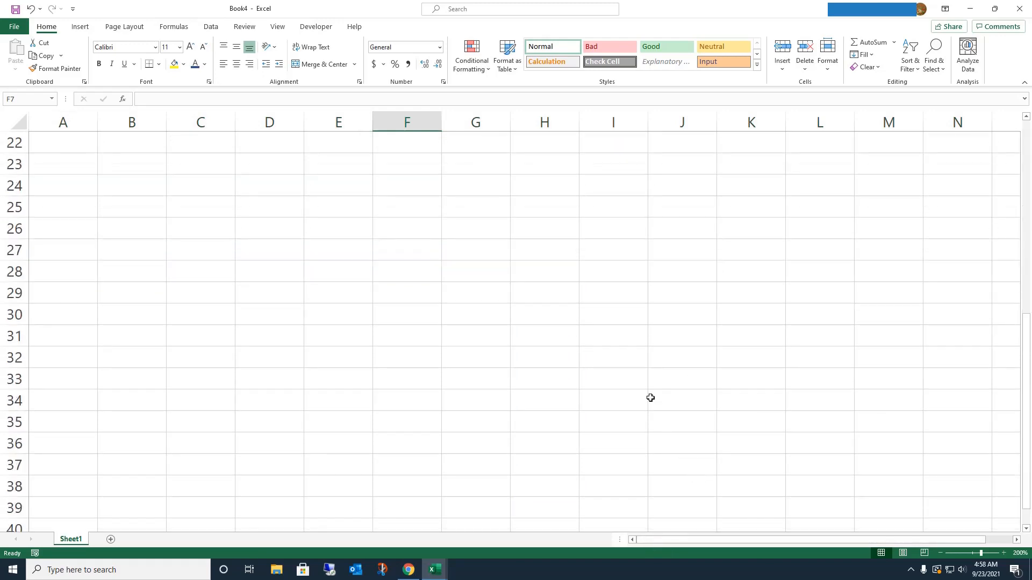
scroll(650, 397, "up", 18)
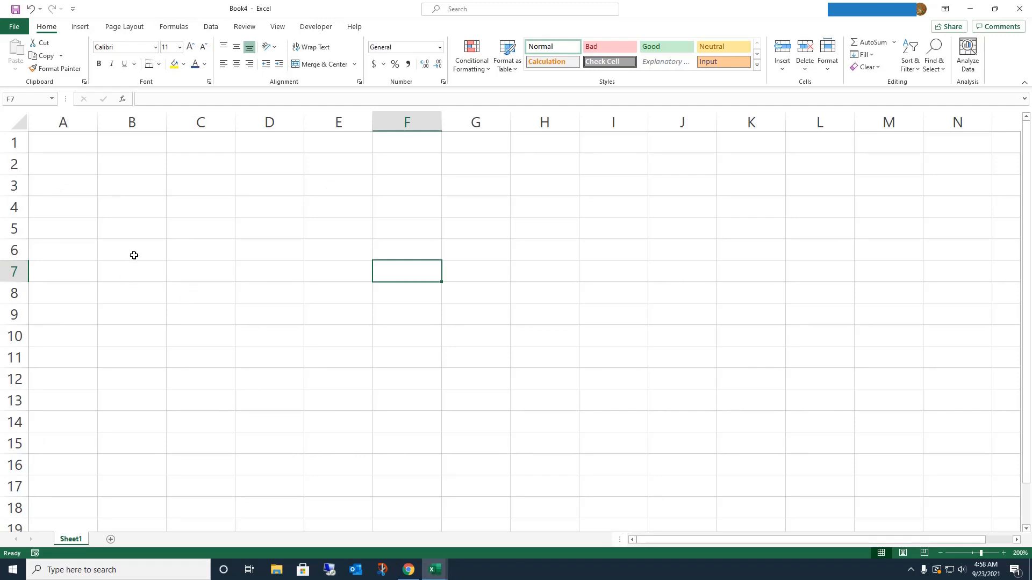
Step: Label cells C3, B3 and C7 with their own cell references
left_click(382, 159)
left_click(220, 189)
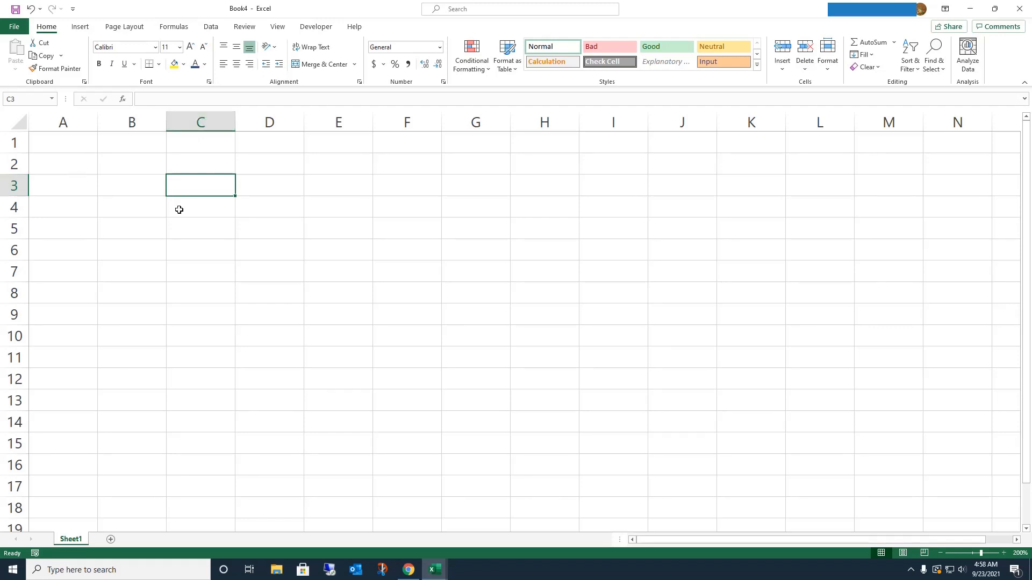
type("C3")
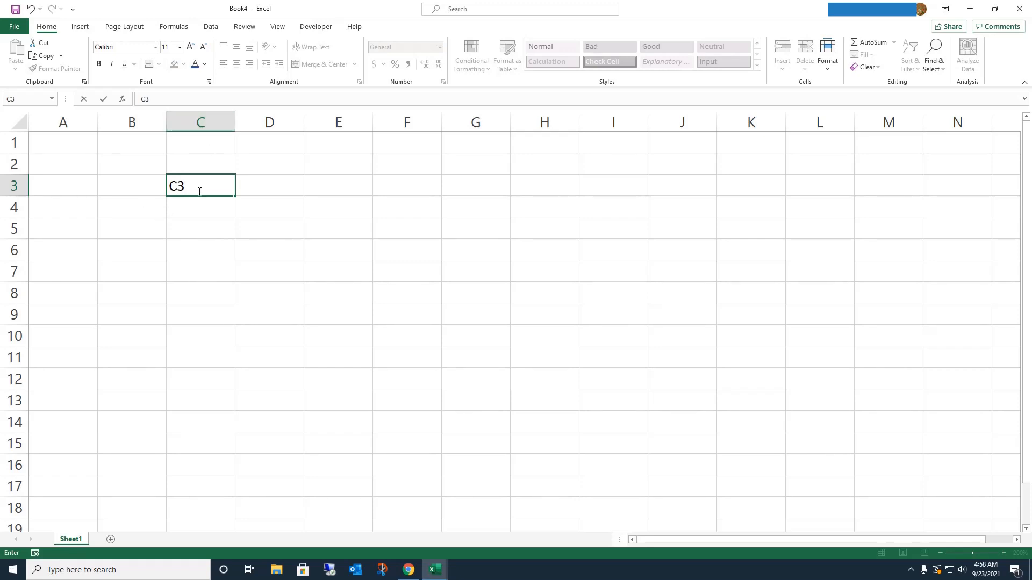
left_click(113, 187)
type("B3")
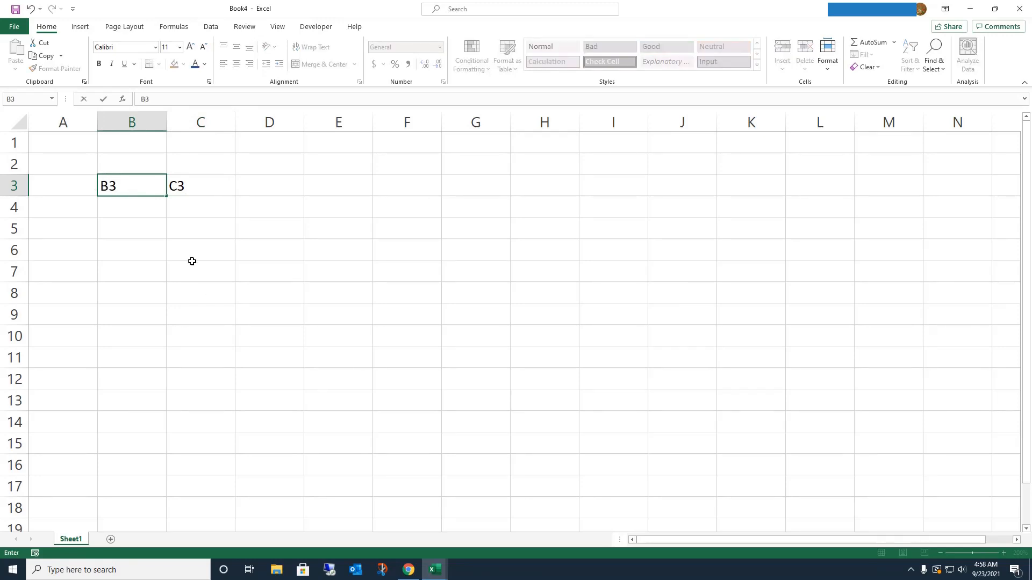
left_click(207, 276)
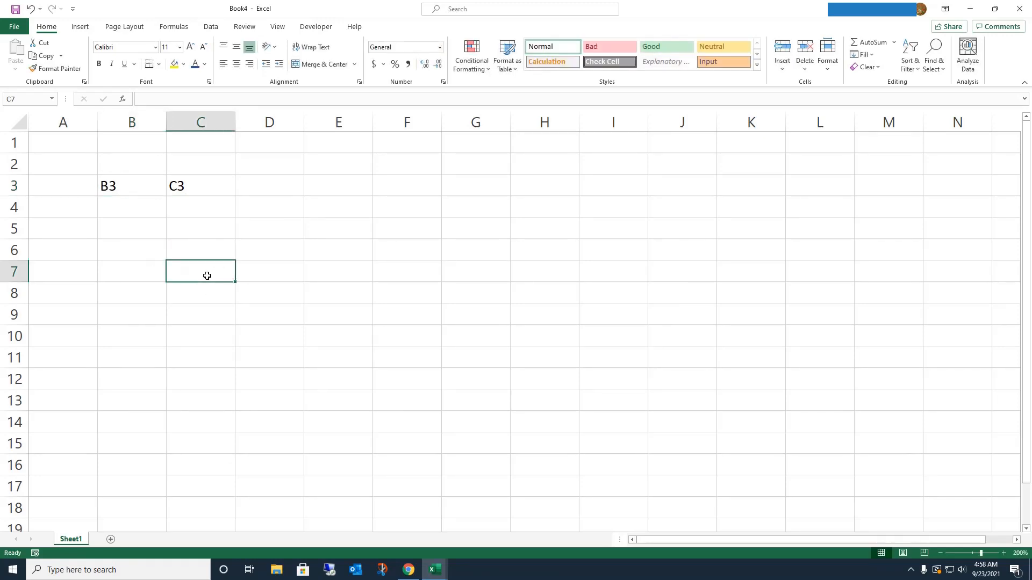
type("C7")
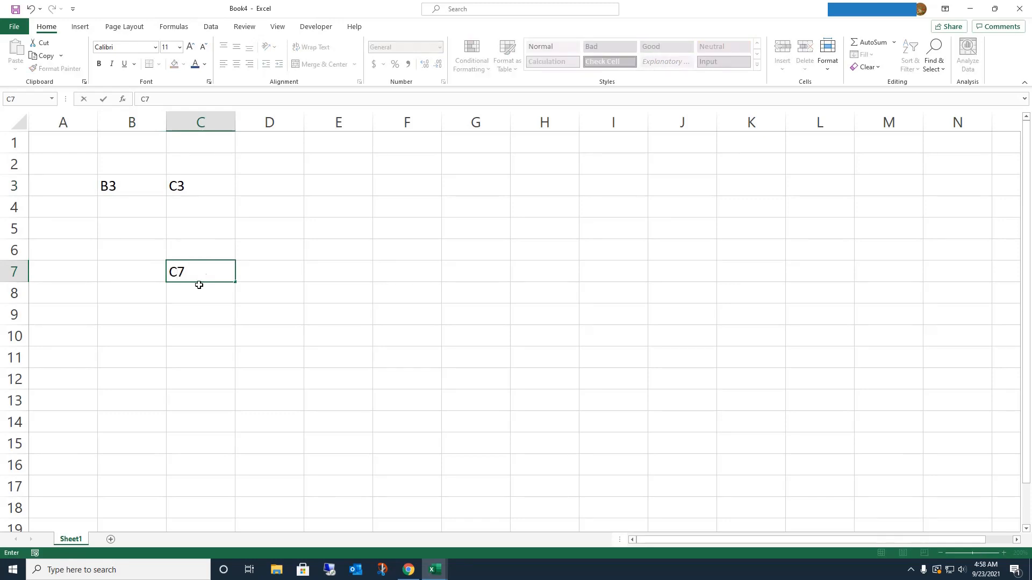
left_click(195, 288)
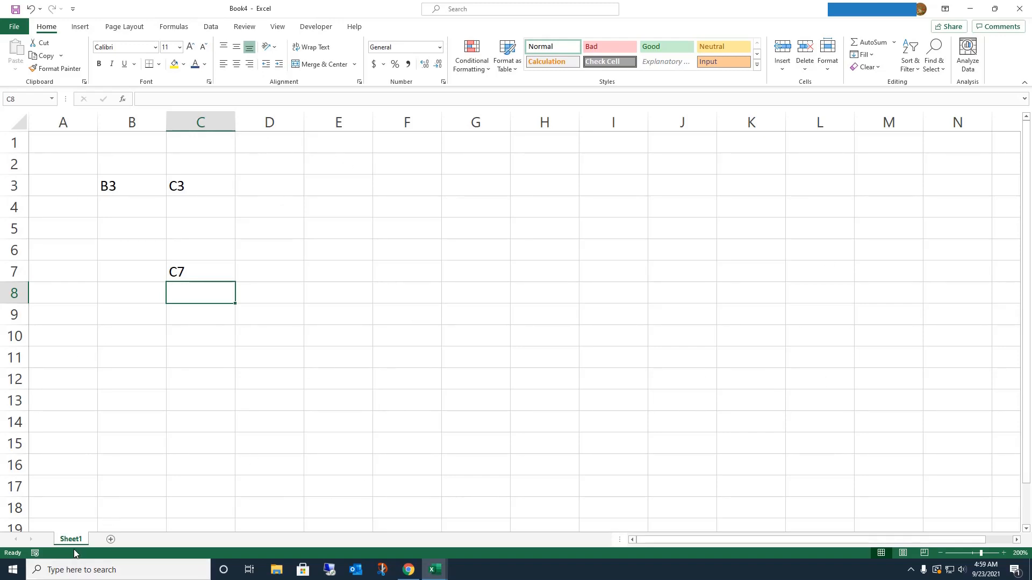
Step: Add a second worksheet and enter "test" in its cell D14
left_click(111, 539)
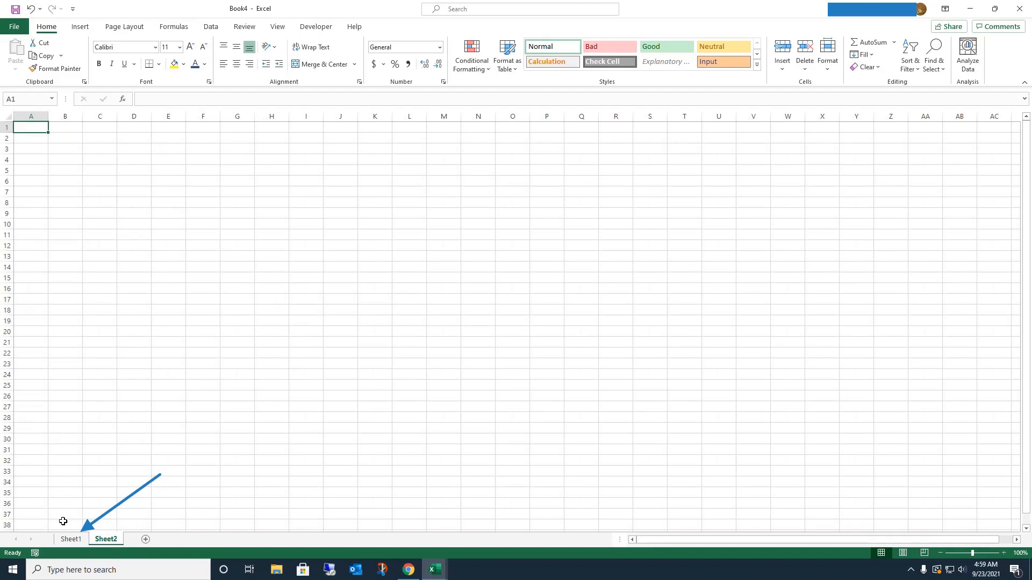
left_click(66, 545)
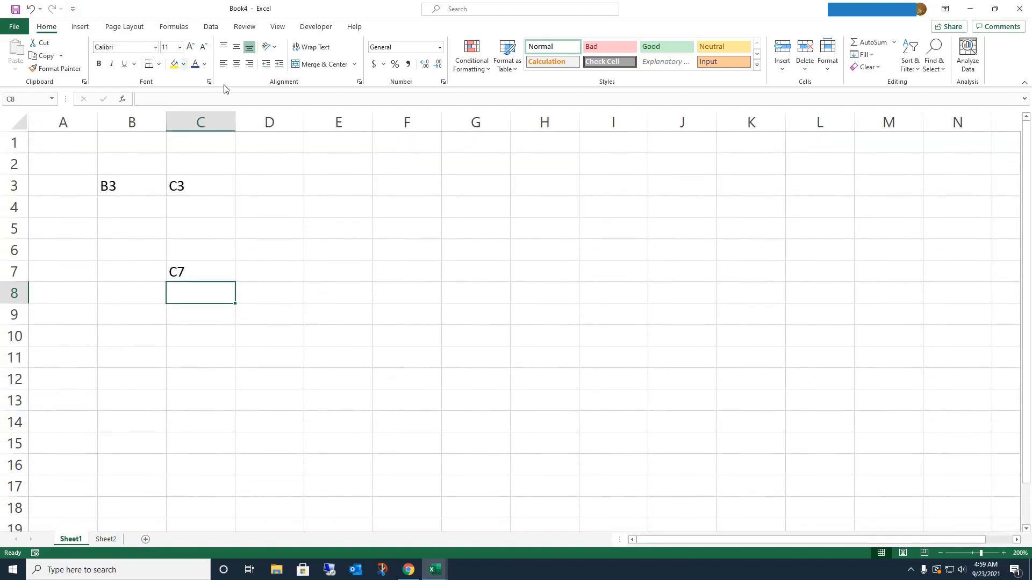
left_click(112, 544)
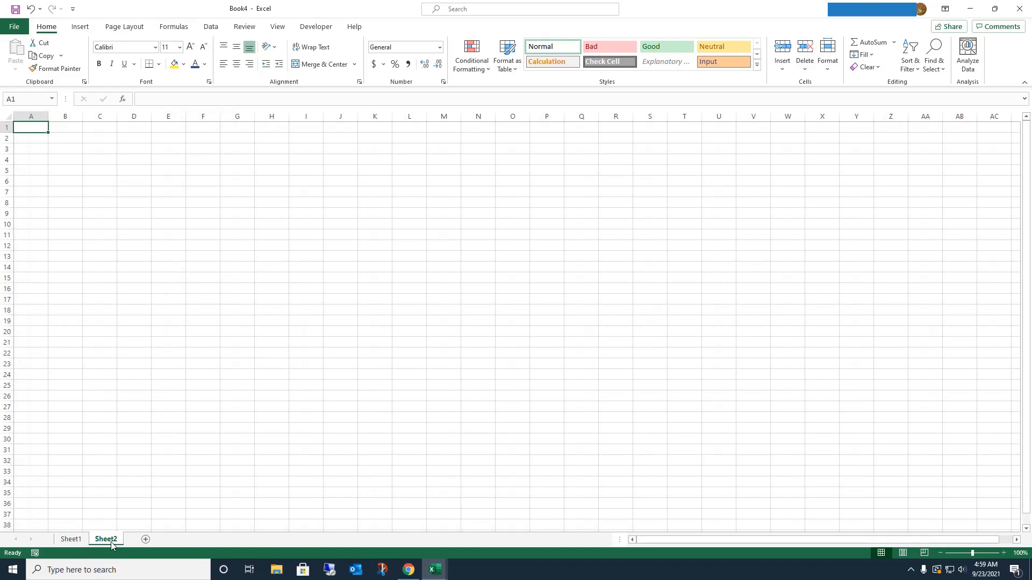
left_click(131, 270)
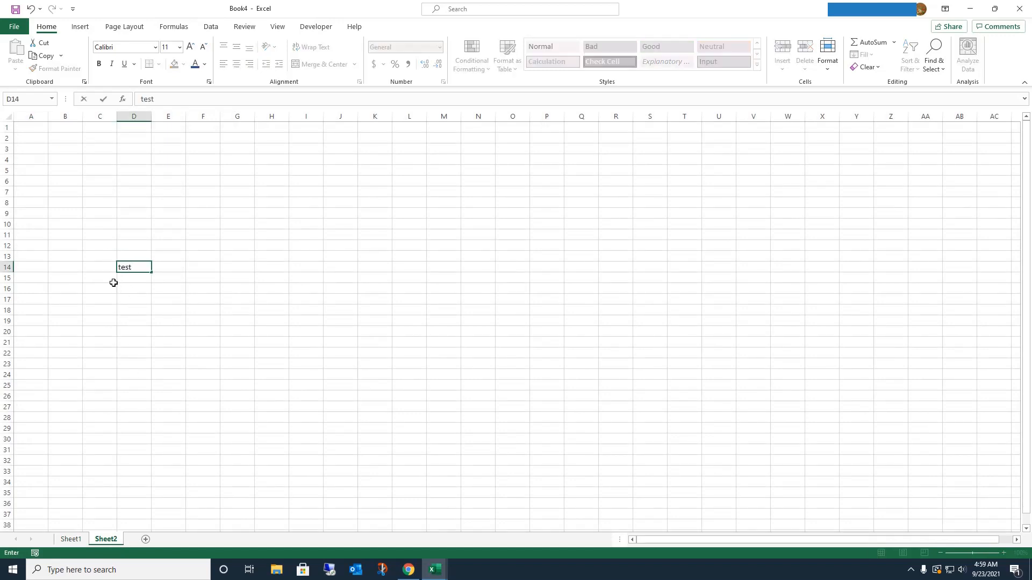
left_click(374, 395)
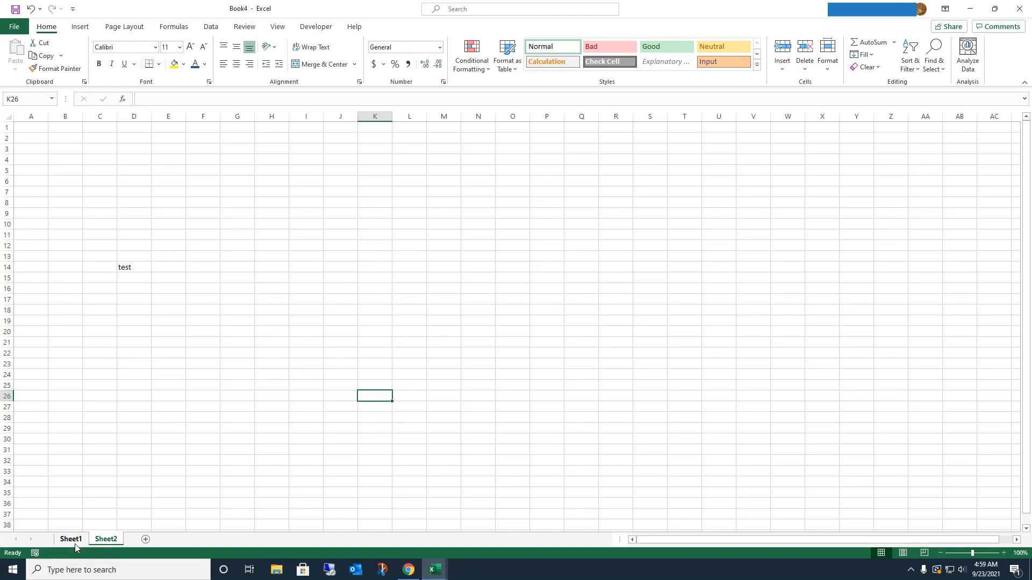
Step: Rename the Sheet2 worksheet as July
double_click(110, 541)
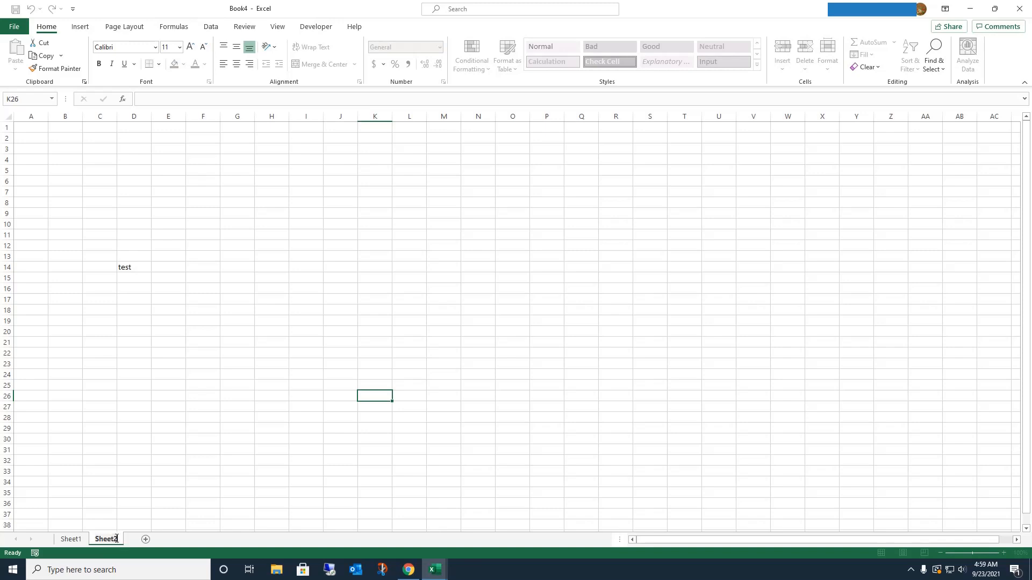
double_click(113, 539)
type("July")
Step: Rename the Sheet1 worksheet as October
double_click(71, 539)
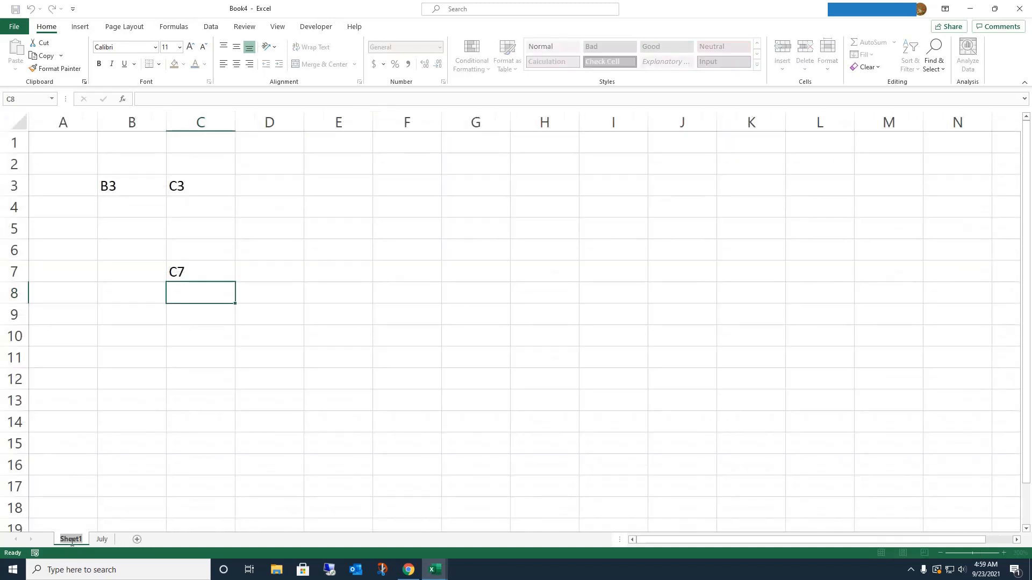
type("October")
left_click(129, 456)
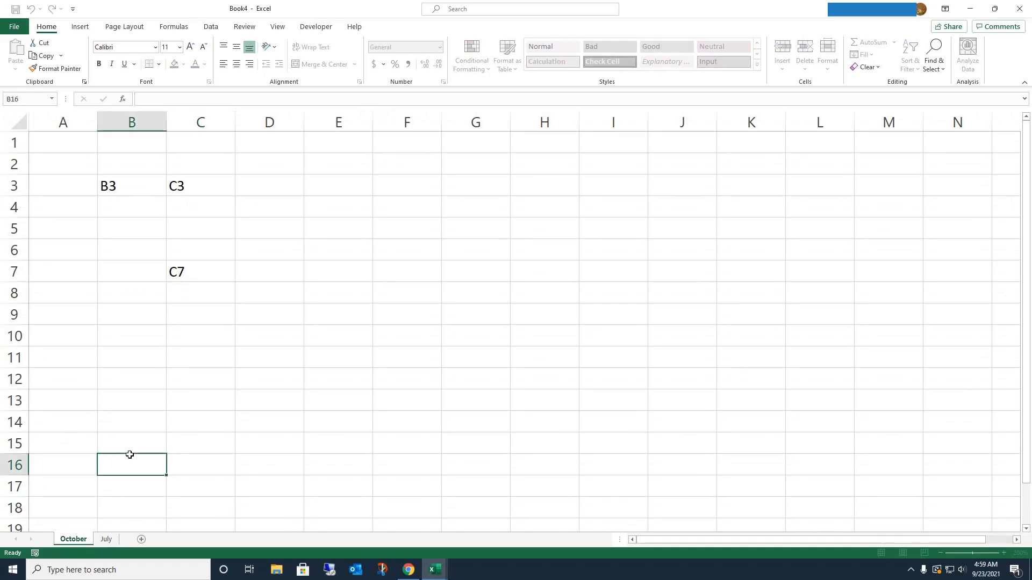
Step: Rename the July worksheet as November
double_click(105, 540)
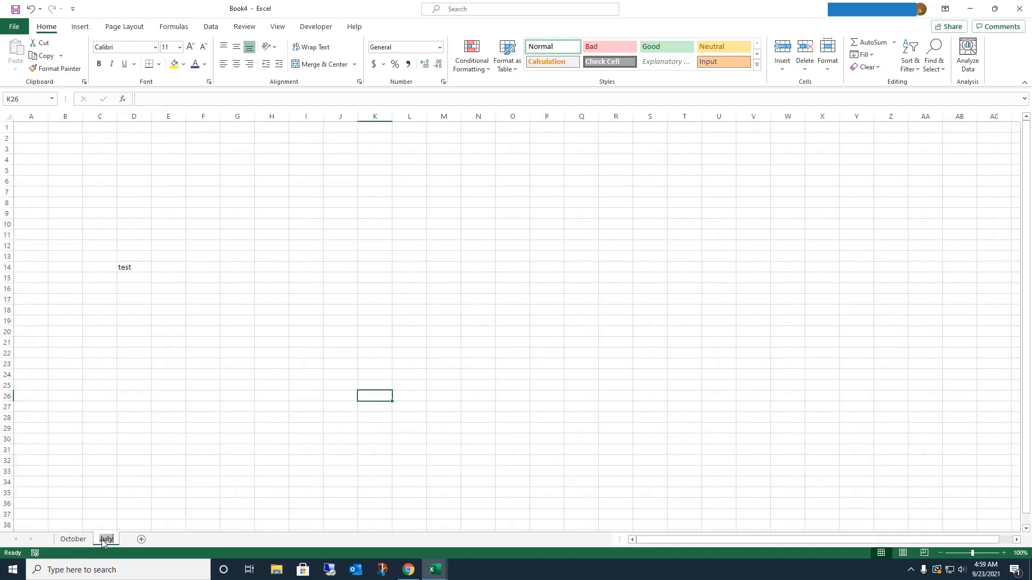
type("November")
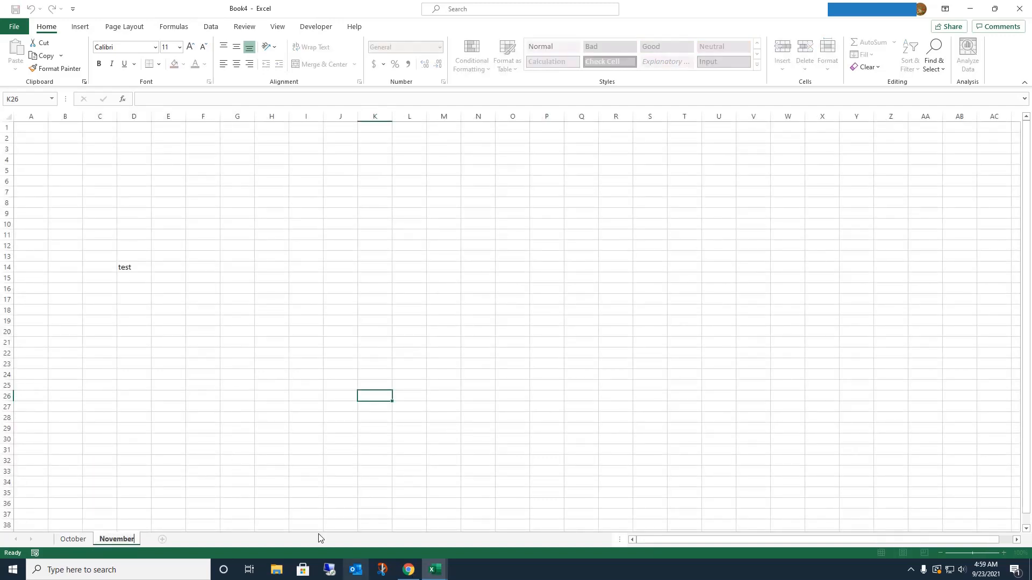
left_click(226, 461)
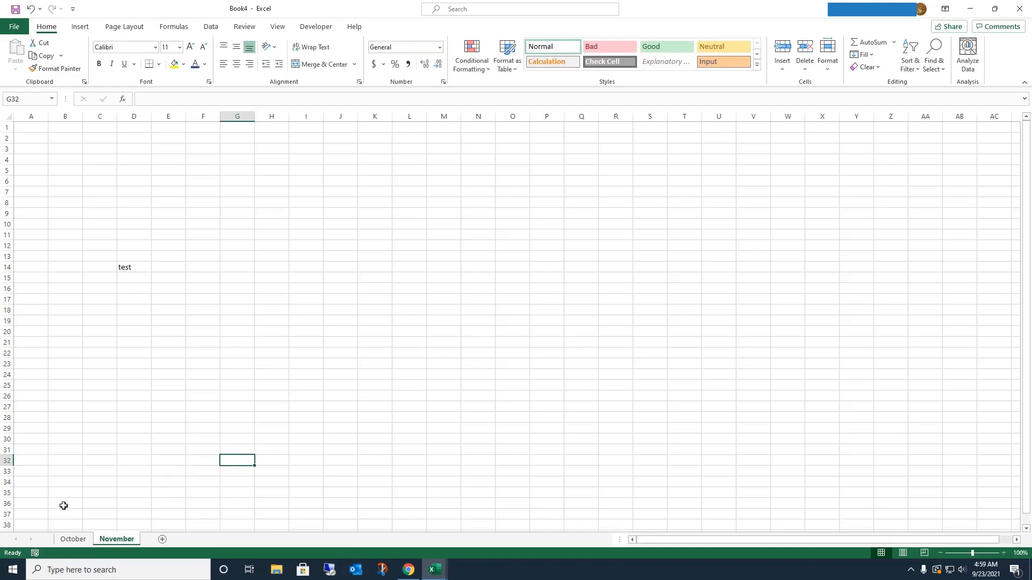
Step: On the October worksheet, list Apple, Bottle, Cat and Date down cells A7 to A10
left_click(74, 539)
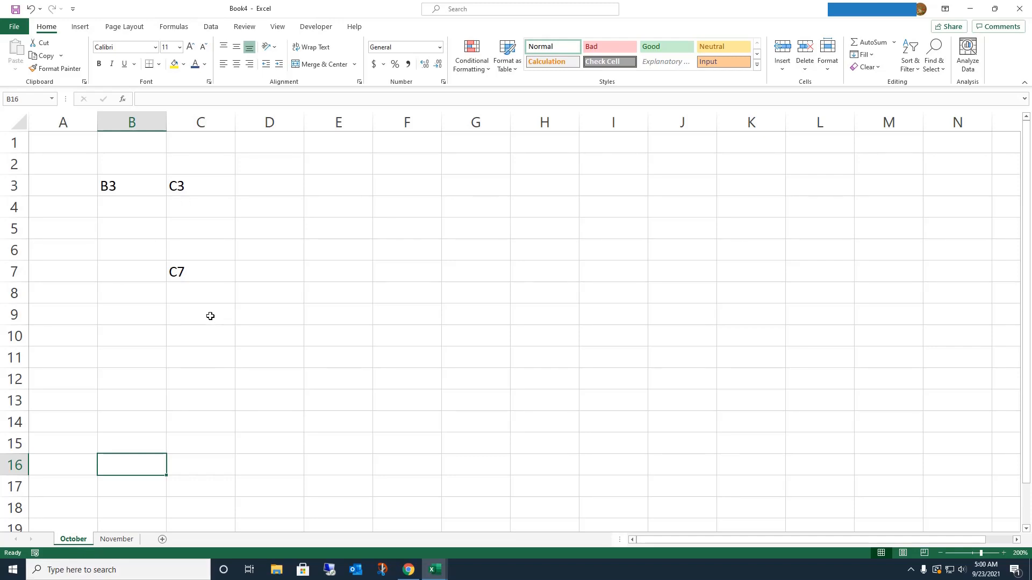
left_click(78, 274)
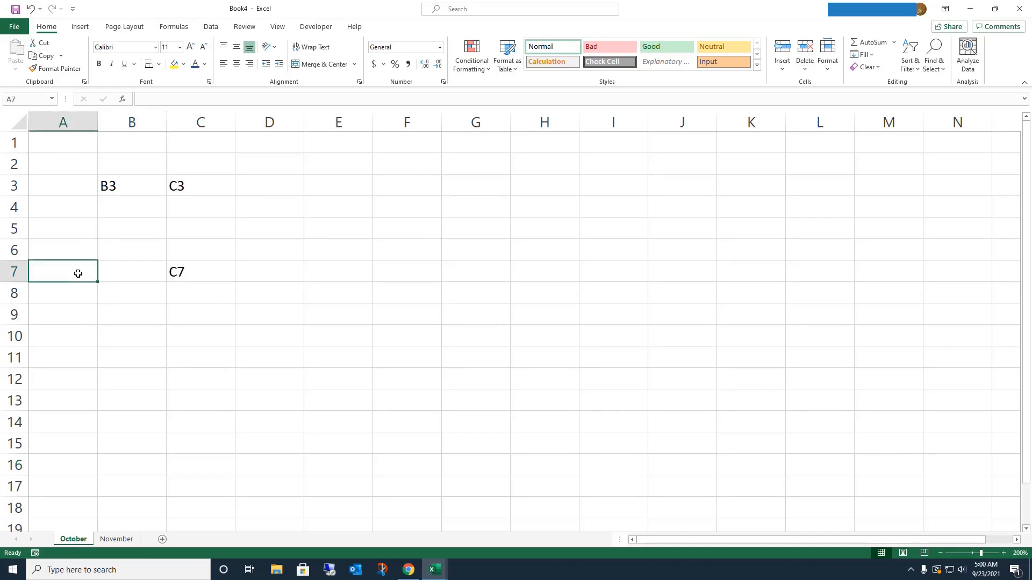
type("A")
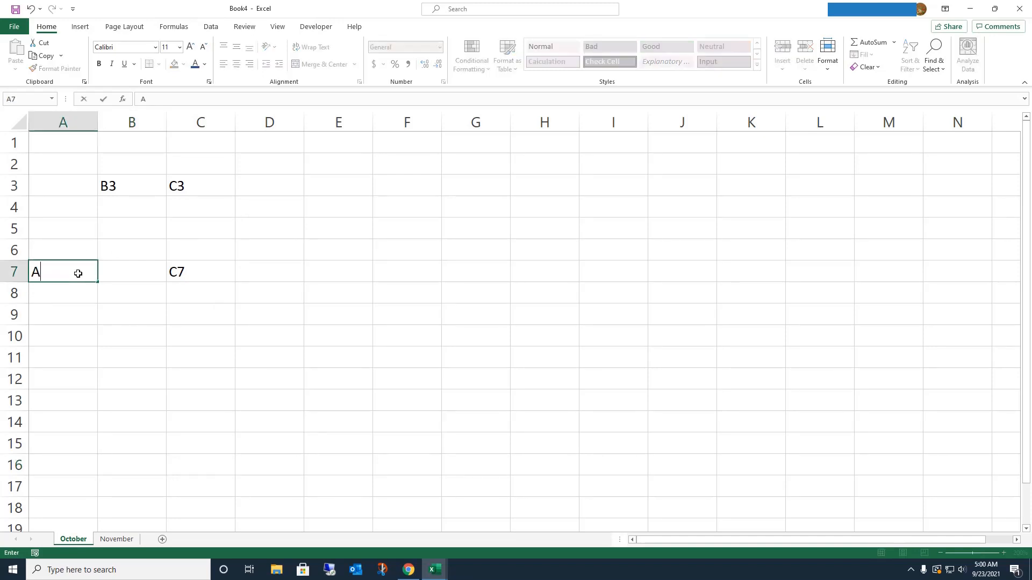
type("pple")
key("Return")
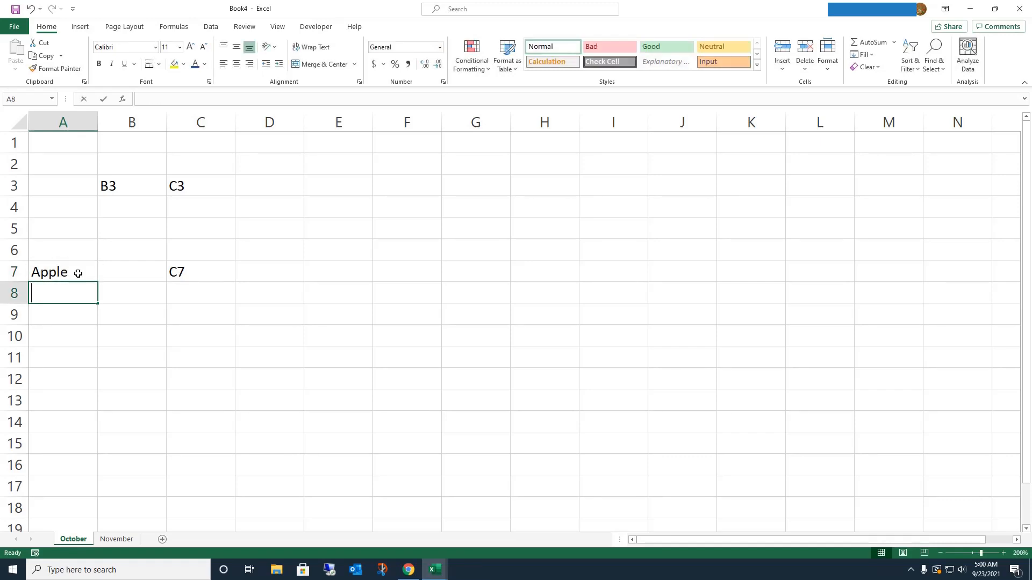
type("Bottle")
key("Return")
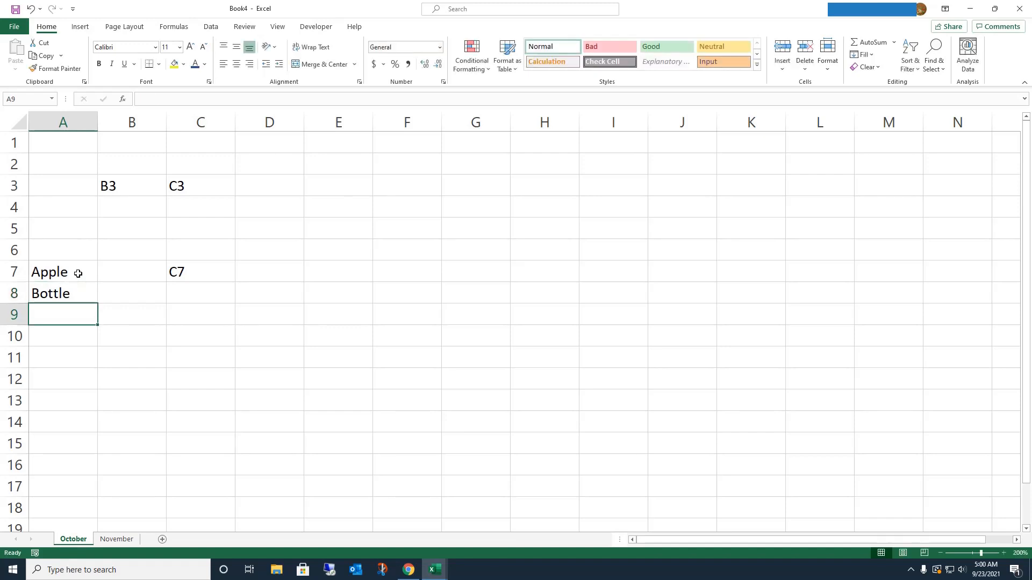
type("Cat")
key("Return")
type("Da")
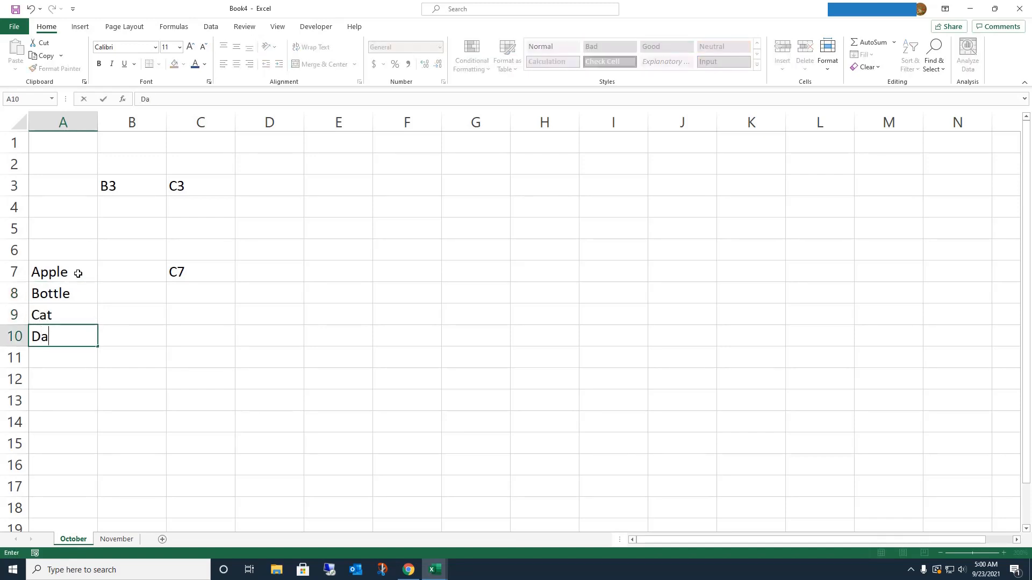
type("tz")
key("BackSpace")
key("BackSpace")
type("te")
key("Return")
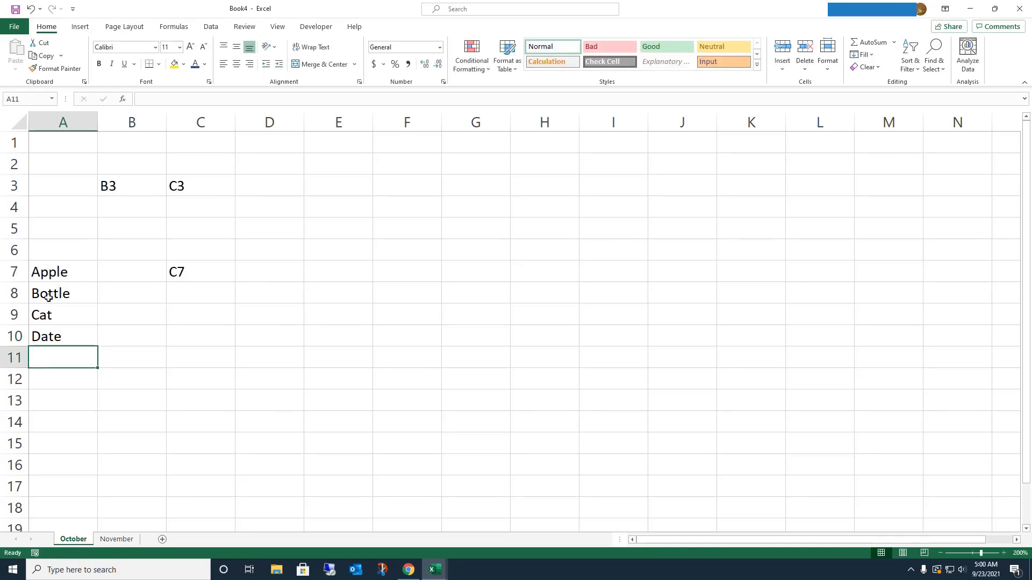
Step: Enter Boat in cell D2, Hat in D3 and Violin in E1
left_click(272, 159)
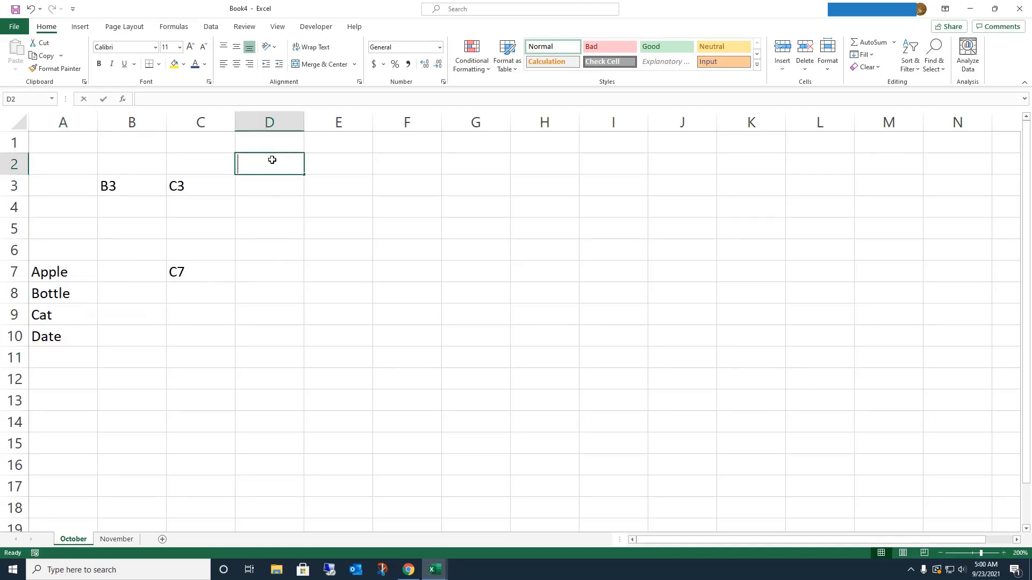
type("Boat")
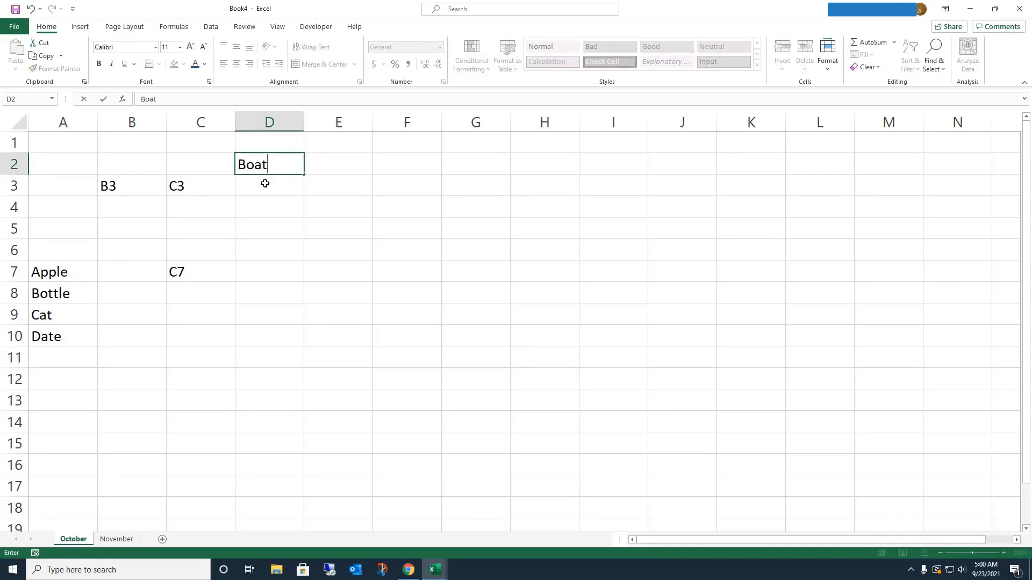
left_click(265, 183)
type("Hat")
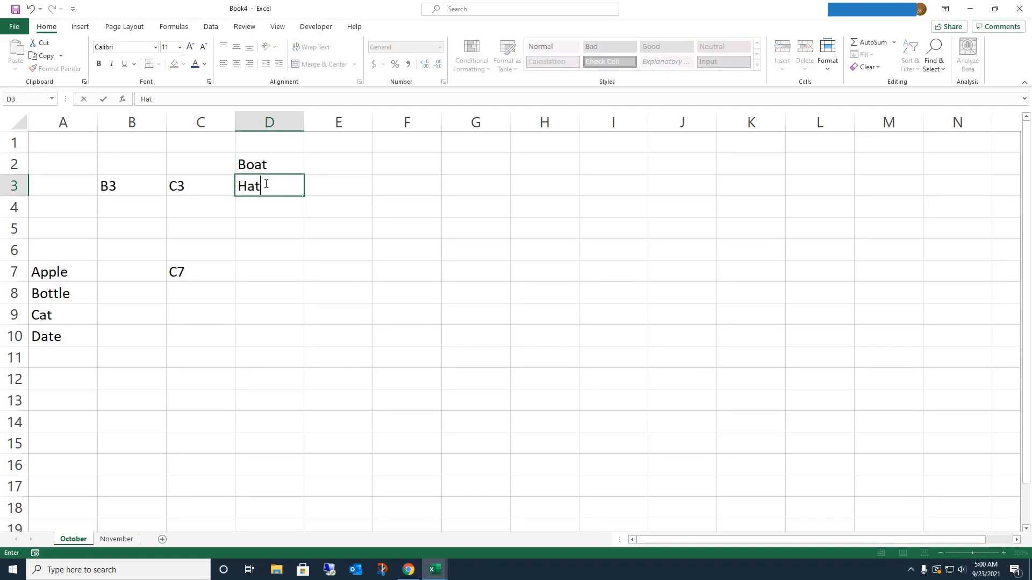
left_click(255, 207)
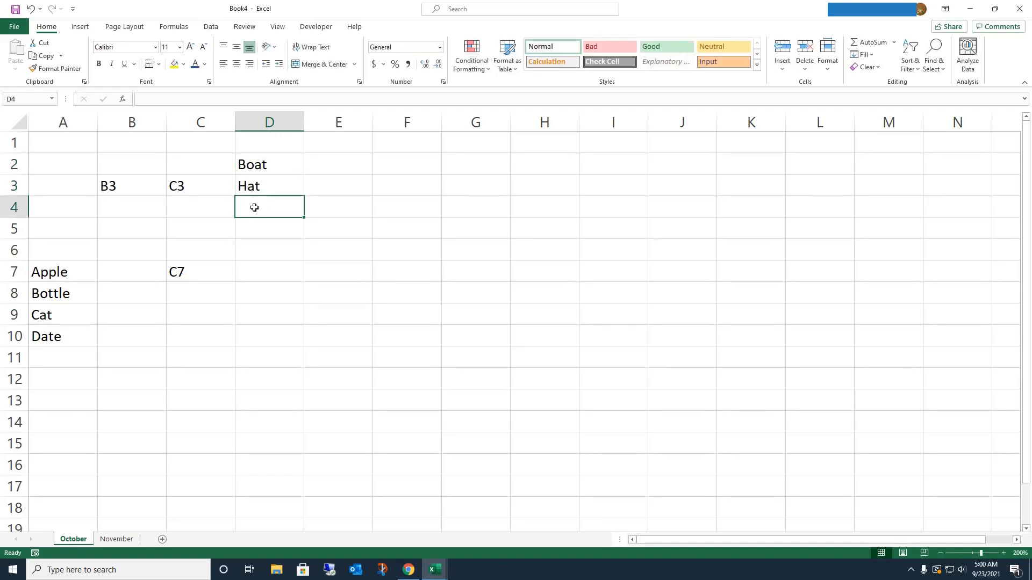
left_click(354, 142)
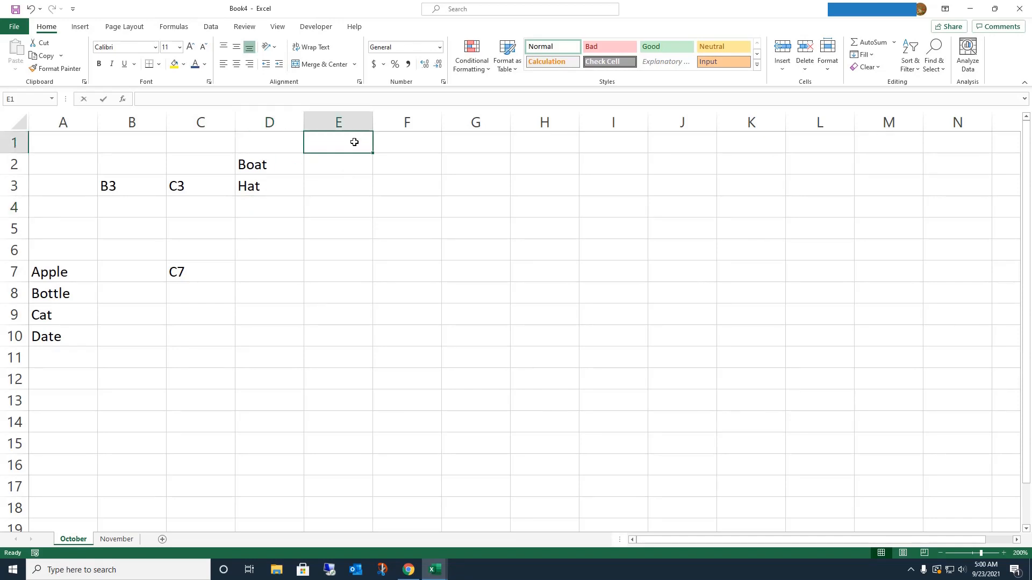
type("Violin")
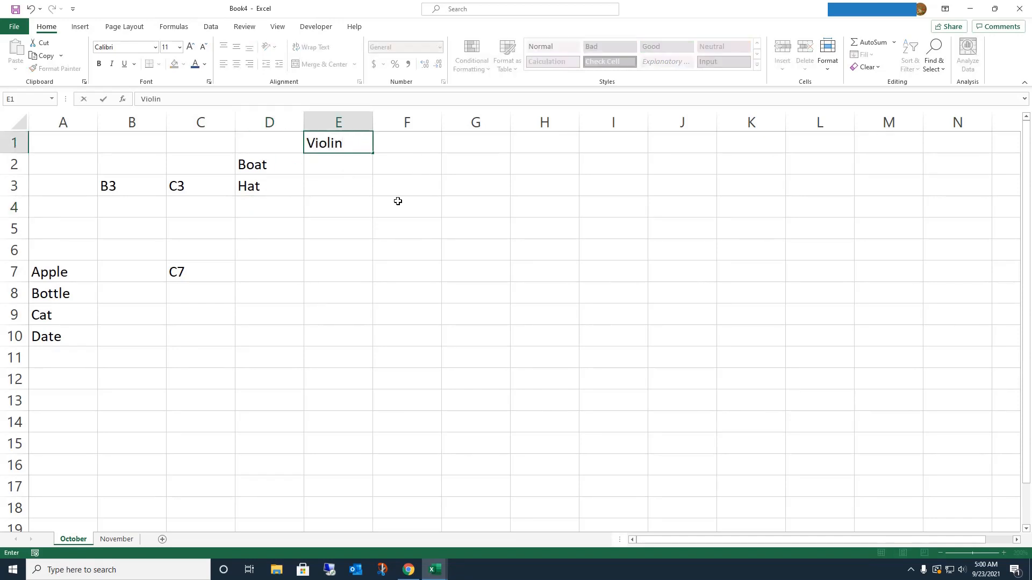
left_click(329, 213)
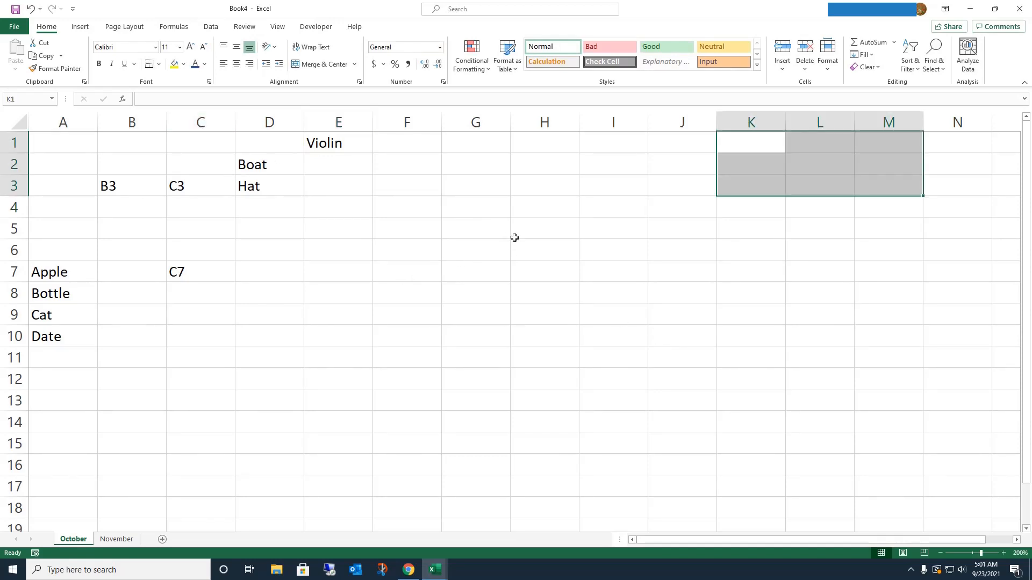
left_click(483, 170)
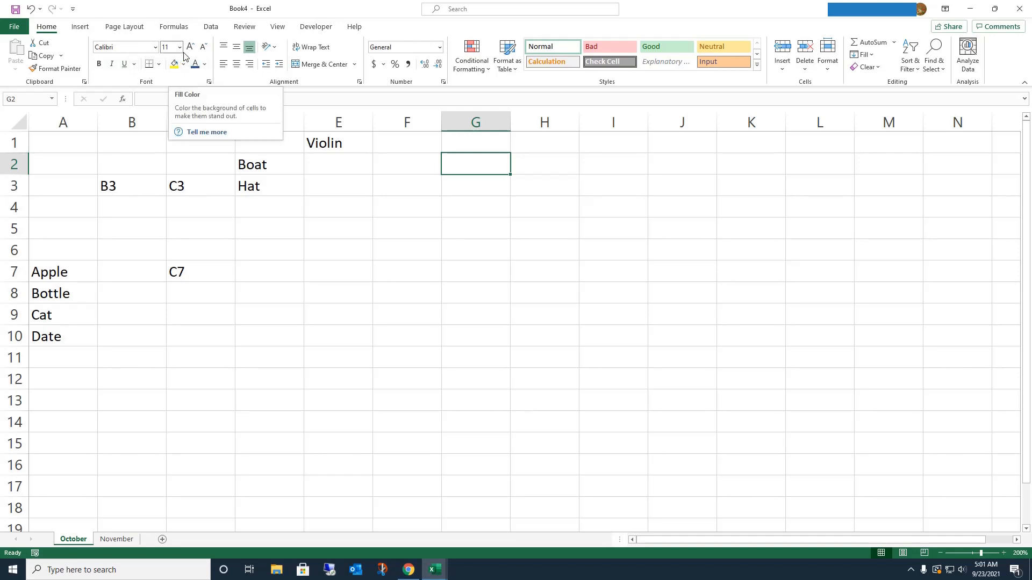
Step: Enter "BOLD - We want this sentence to be BOLD." in cell E6 and check the neighbouring cells its text runs across
left_click(326, 251)
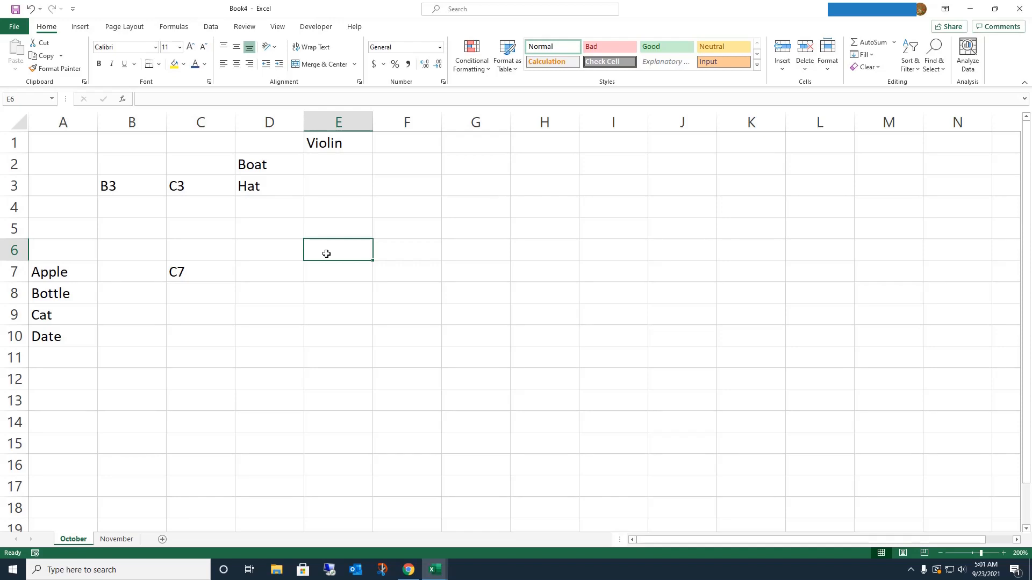
type("BOLD - We want this sentence to be BOLD.")
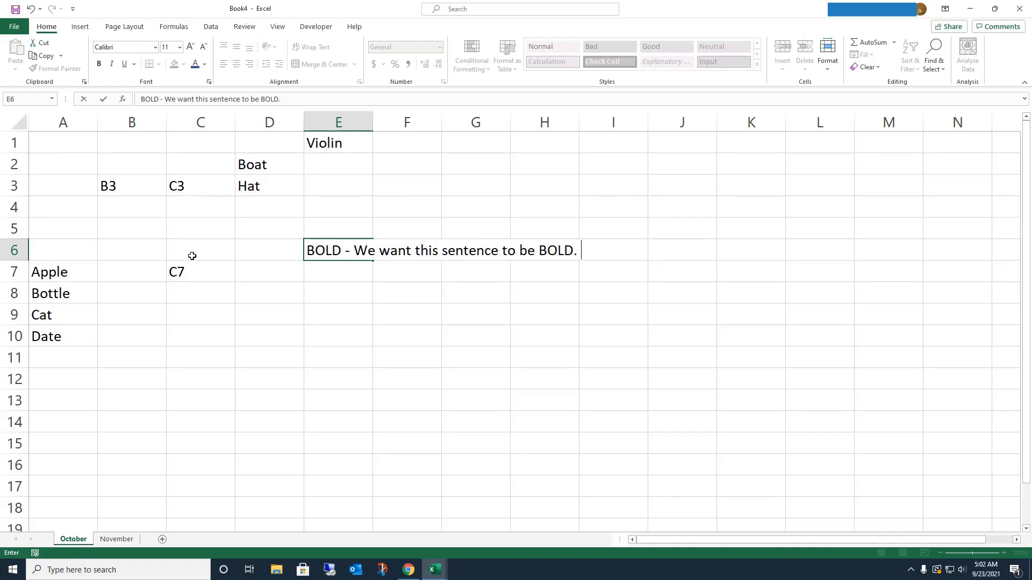
left_click(468, 250)
left_click(422, 165)
left_click(481, 254)
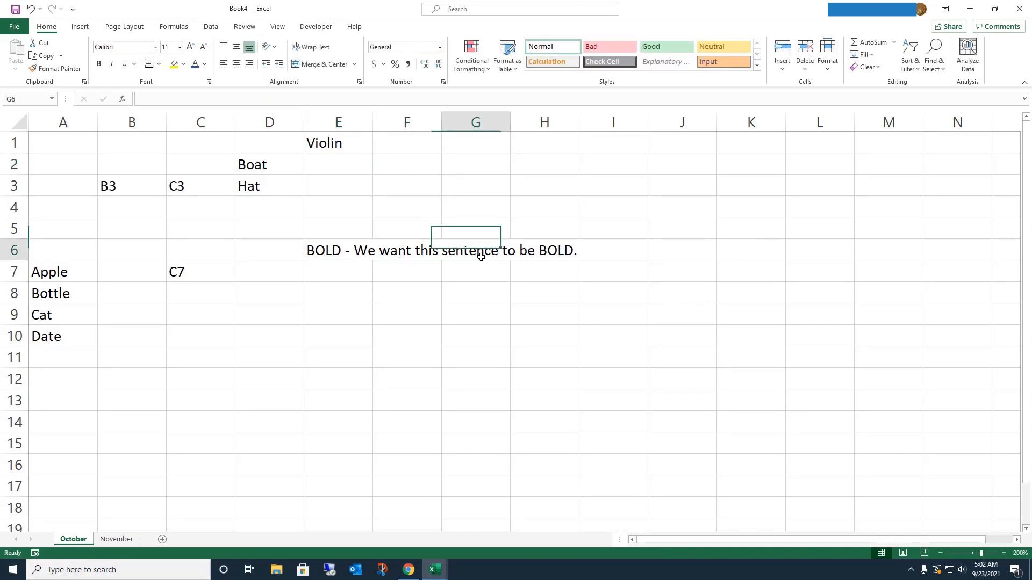
left_click(544, 249)
left_click(484, 253)
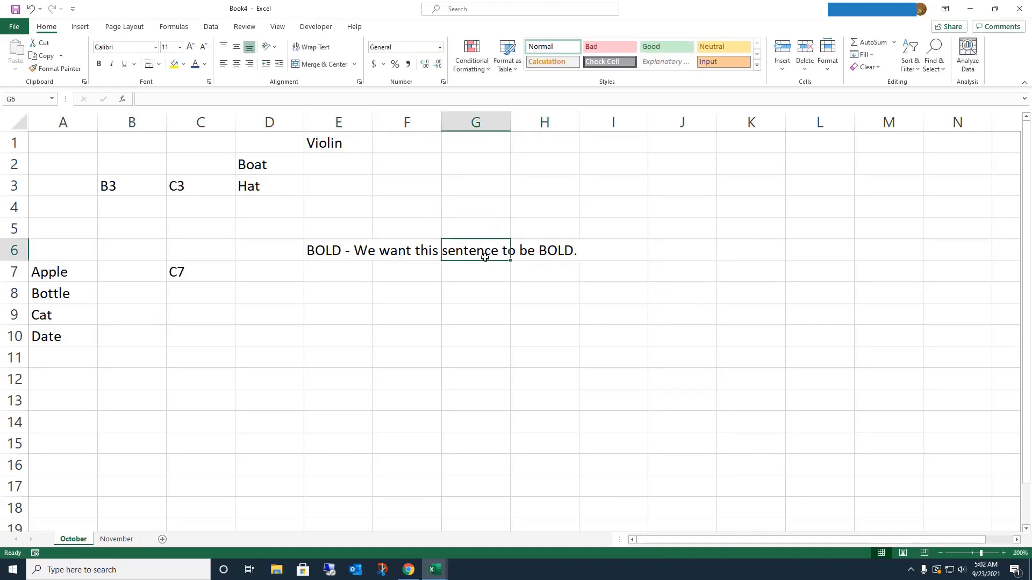
left_click(425, 252)
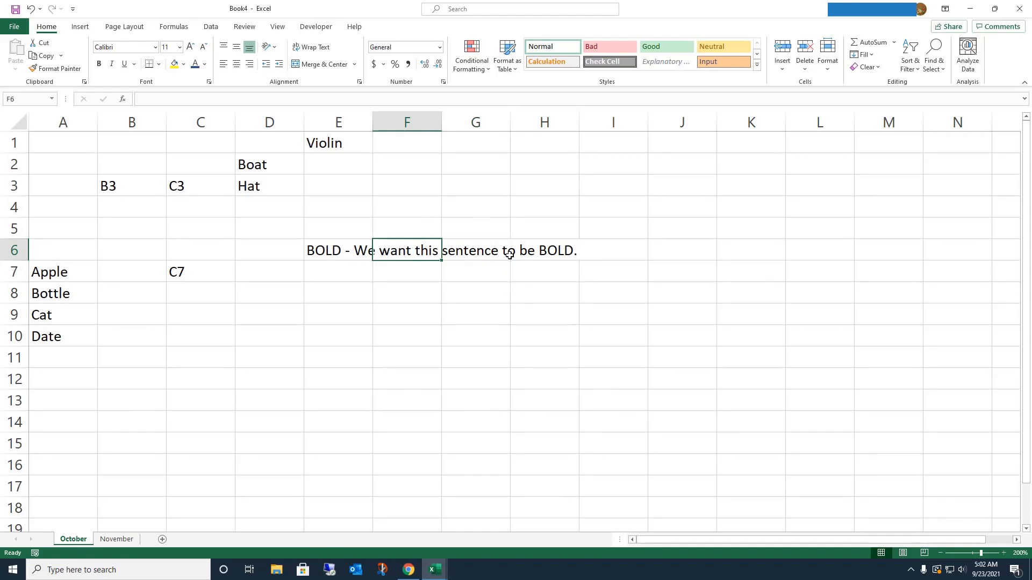
Step: Append "Lets make it BOLD." to the end of the sentence in cell E6
left_click(348, 251)
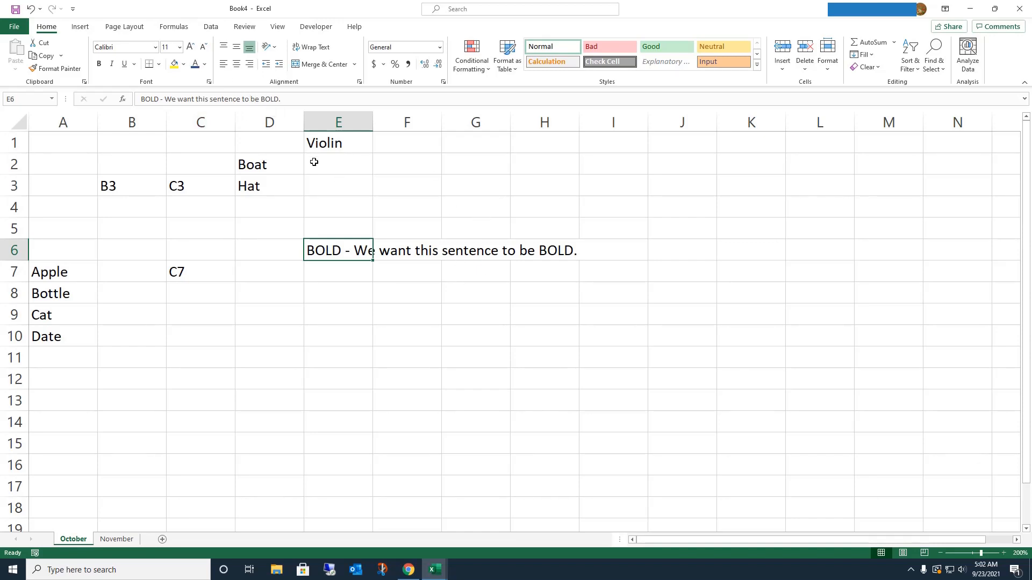
left_click(293, 95)
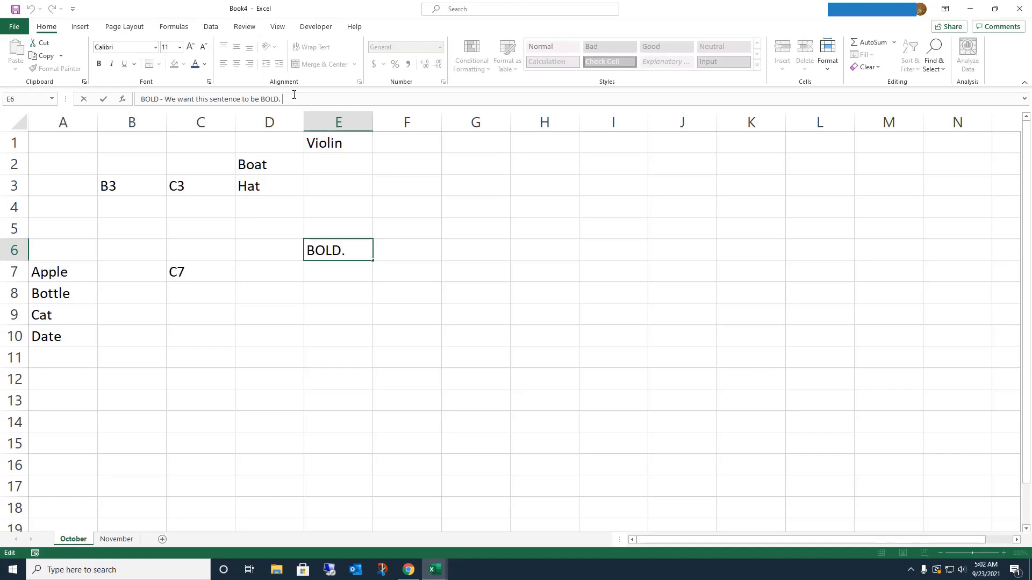
type("Lets make it BOLD.")
left_click(424, 259)
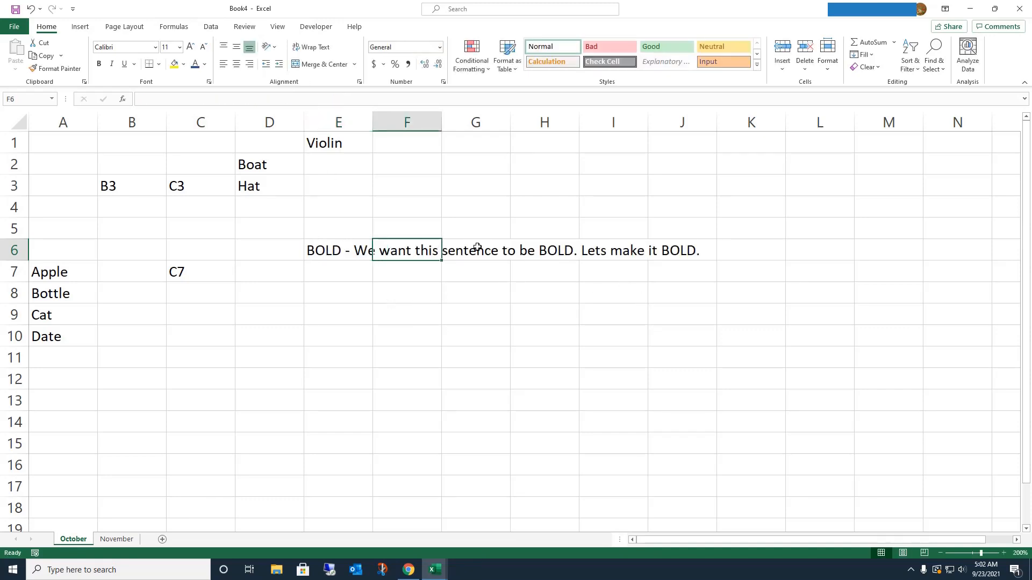
Step: Make only the part "We want this sentence to be BOLD." of cell E6's text bold
left_click(336, 249)
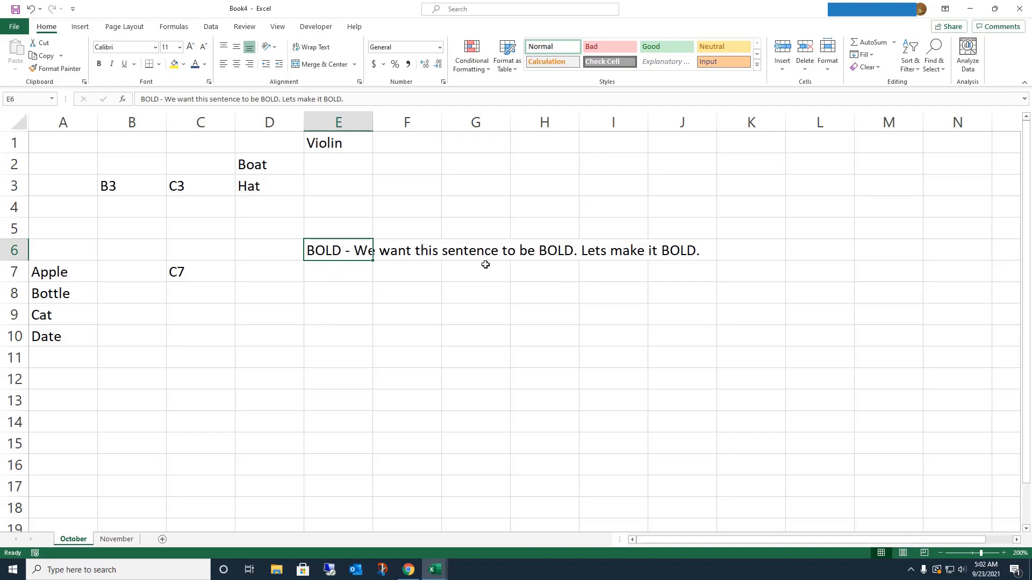
left_click(511, 250)
left_click(492, 246)
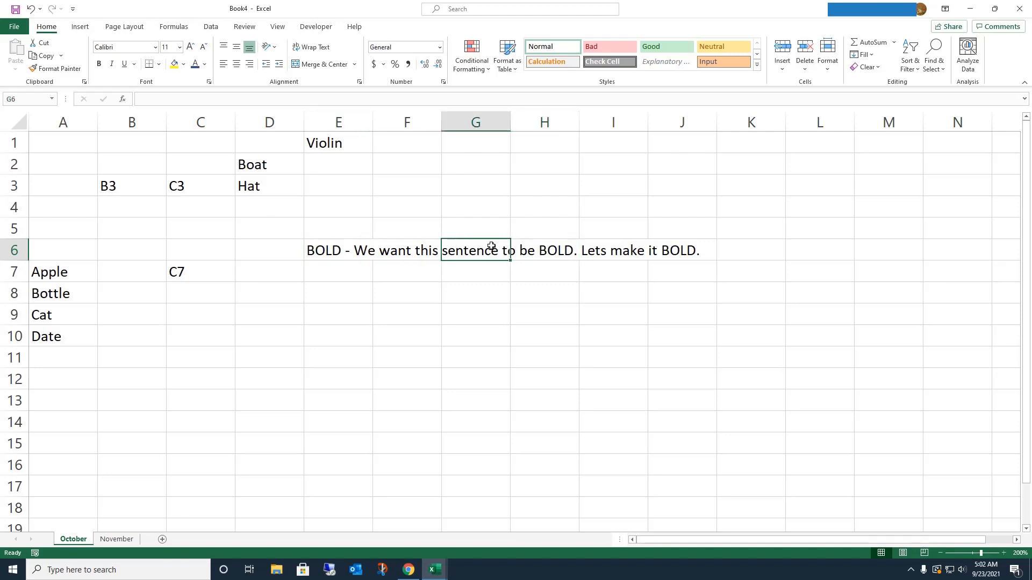
left_click(425, 254)
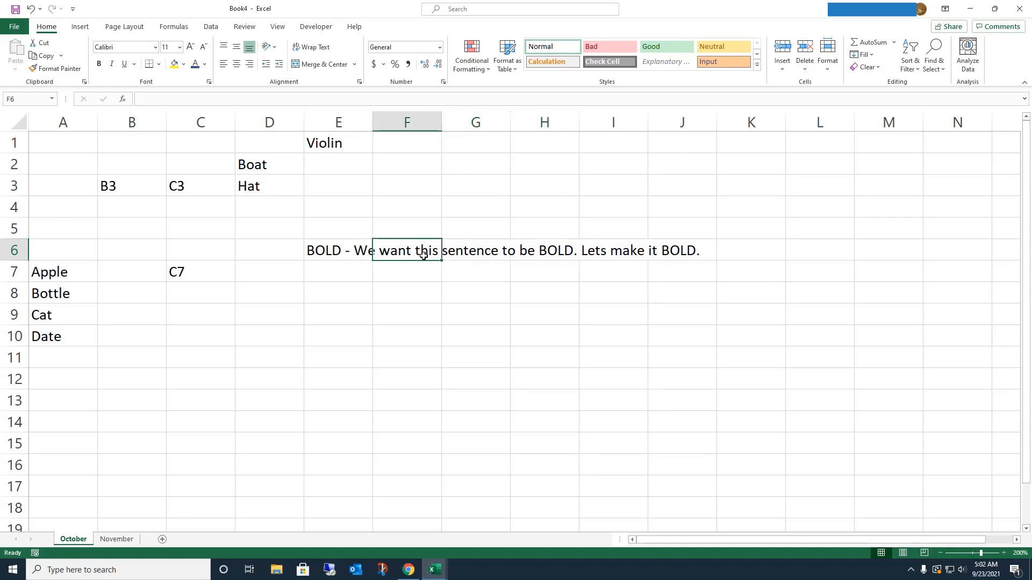
left_click(466, 250)
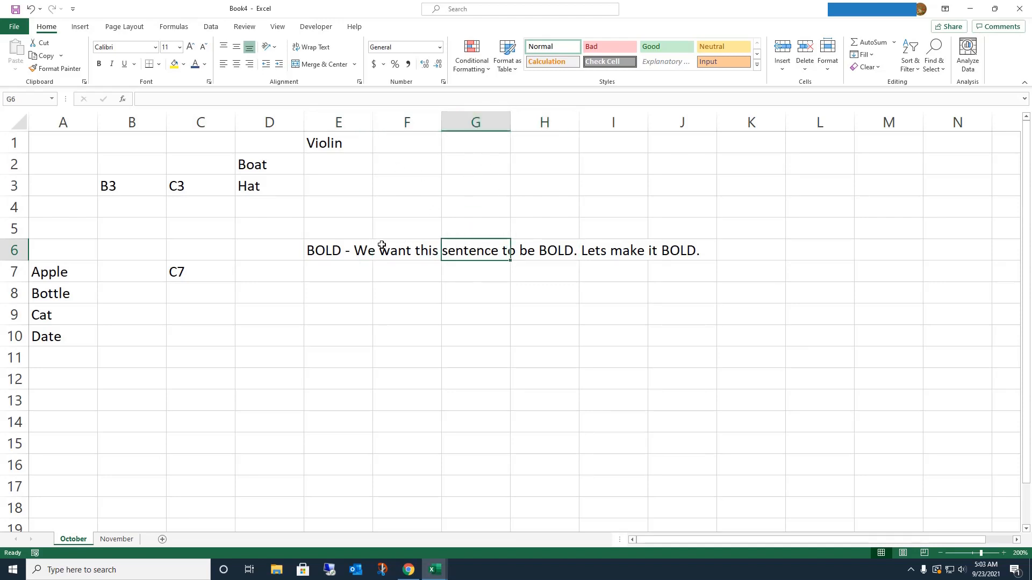
left_click(318, 251)
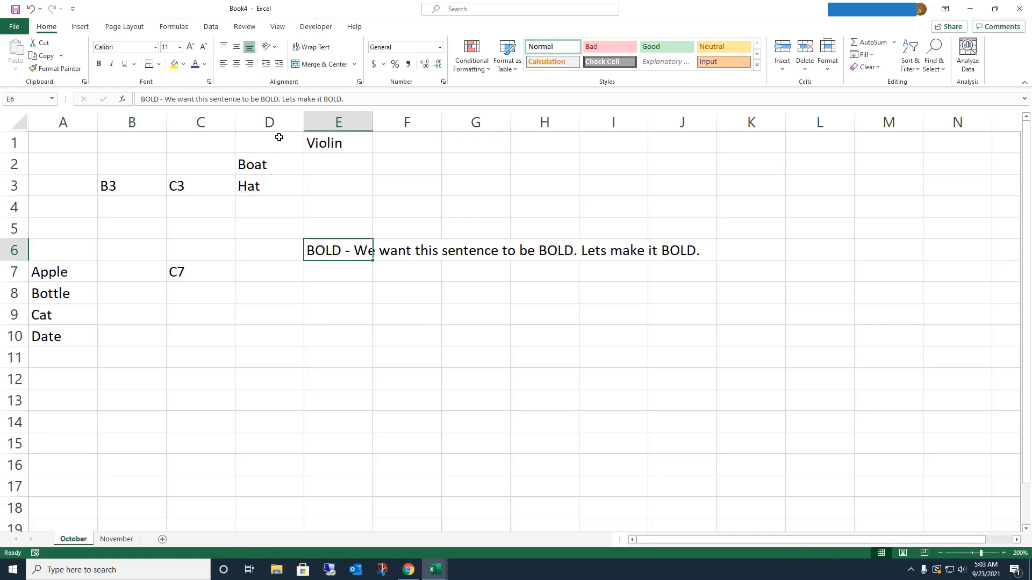
left_click_drag(164, 99, 281, 100)
left_click(100, 64)
left_click(473, 215)
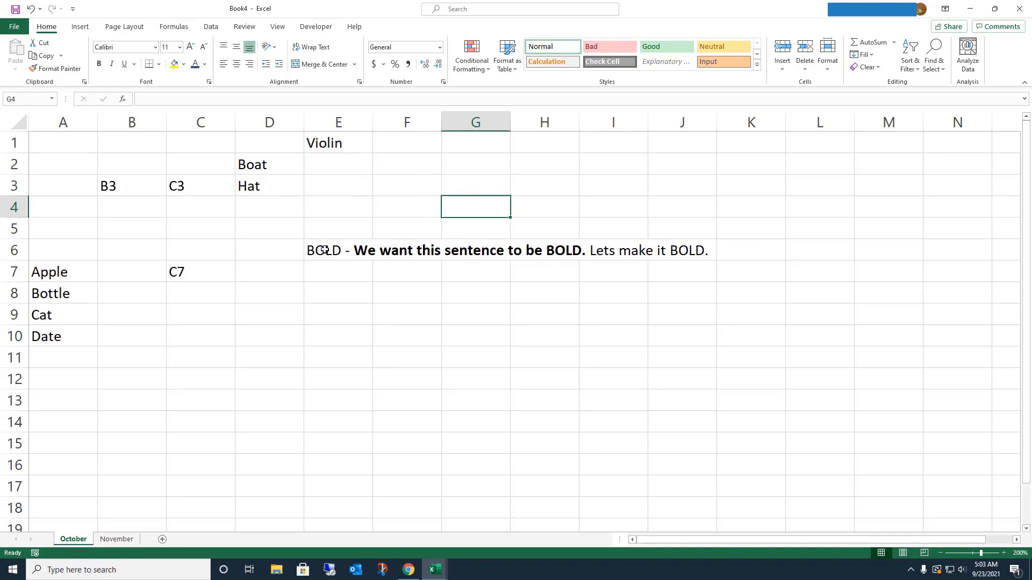
Step: Narrow column E slightly and select cell E6 again
left_click(325, 250)
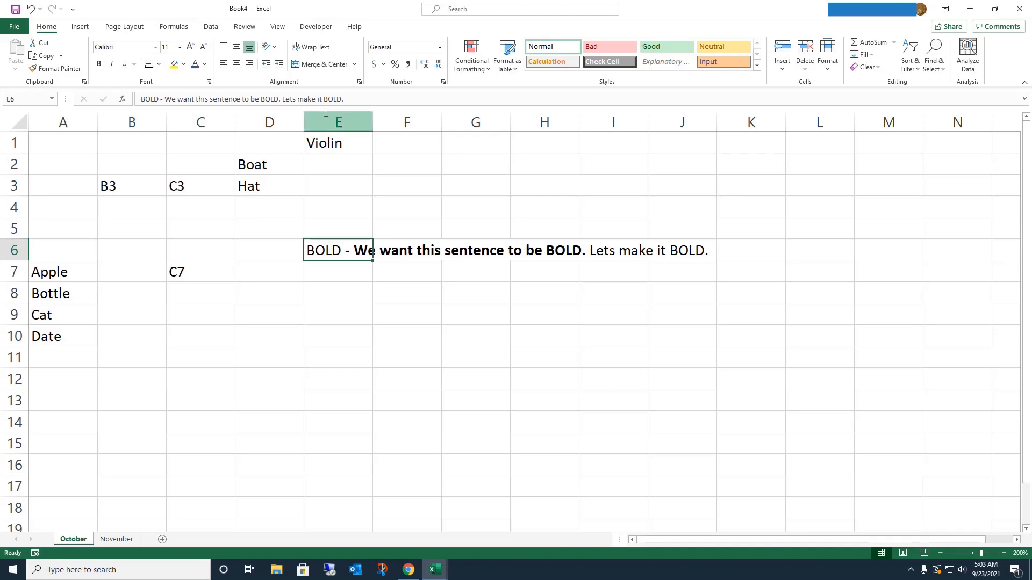
mouse_move(373, 122)
left_mouse_down()
mouse_move(719, 132)
mouse_move(368, 147)
left_mouse_up()
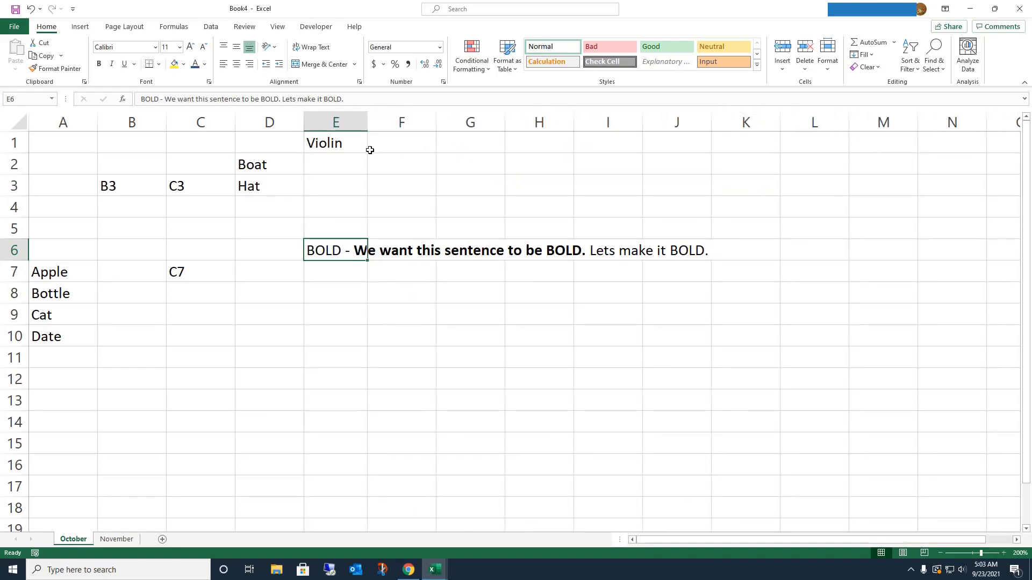
left_click(391, 167)
left_click(334, 251)
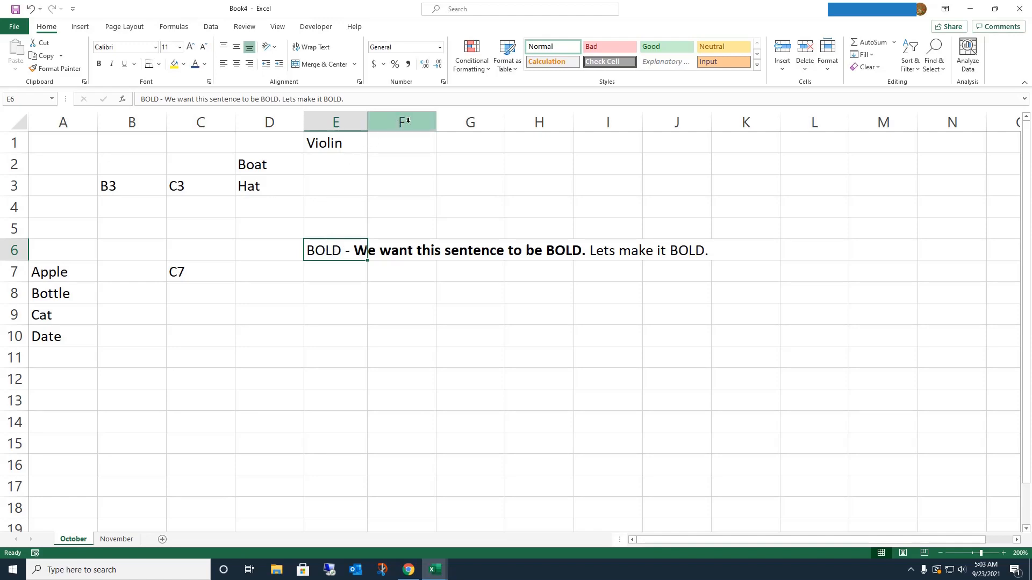
Step: AutoFit column E to the sentence in E6, and narrow the column again to less than half of that width
double_click(367, 125)
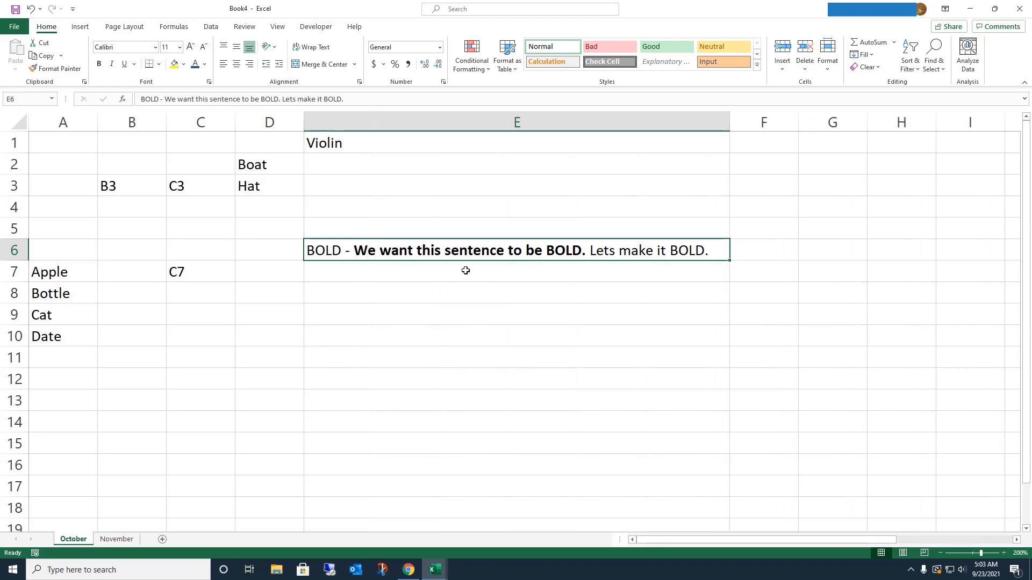
left_click(500, 299)
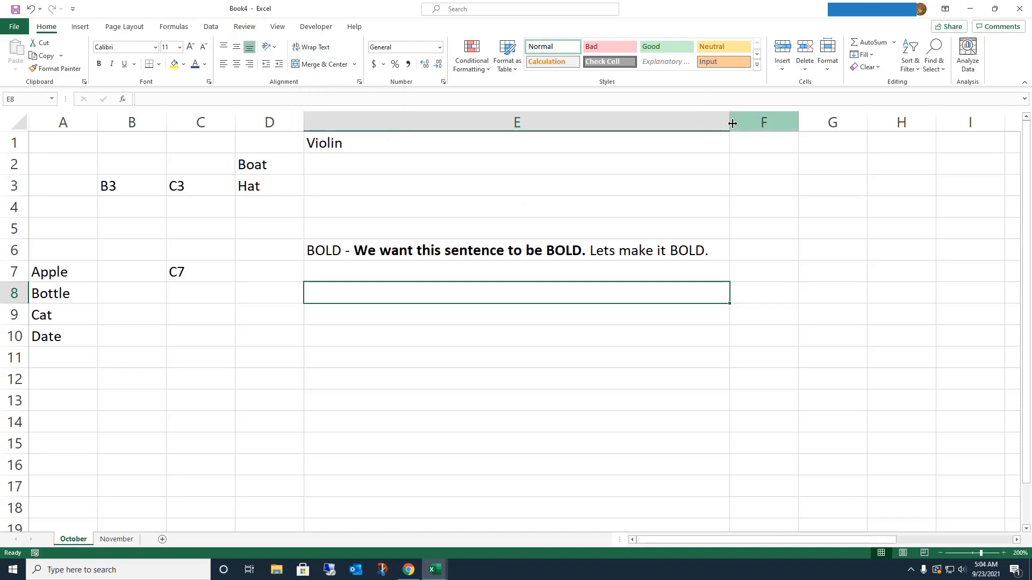
left_click_drag(727, 124, 489, 123)
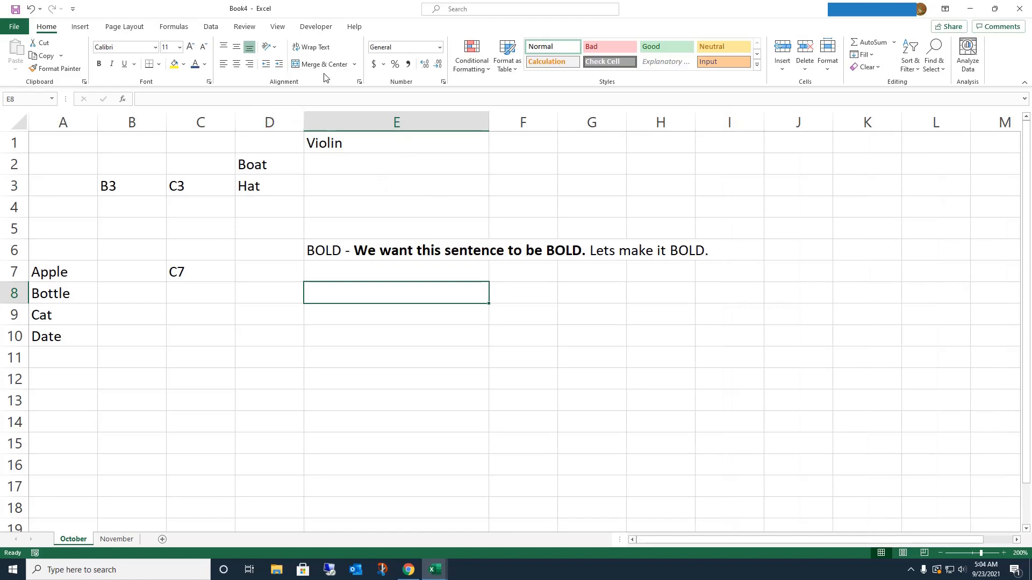
Step: Turn on Wrap Text for the empty cell E8 and for the sentence in cell E6
left_click(320, 50)
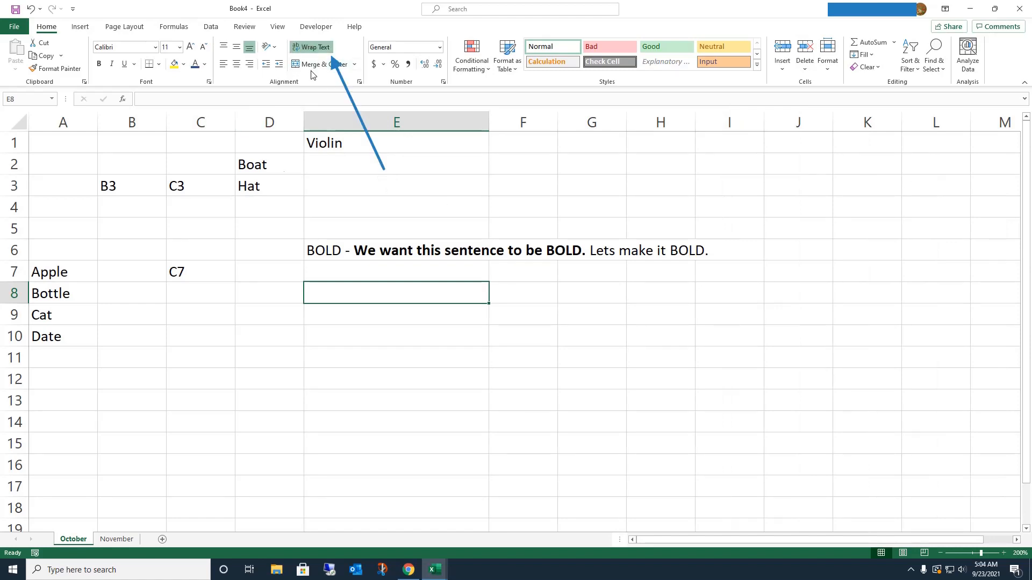
key("Up")
key("Up")
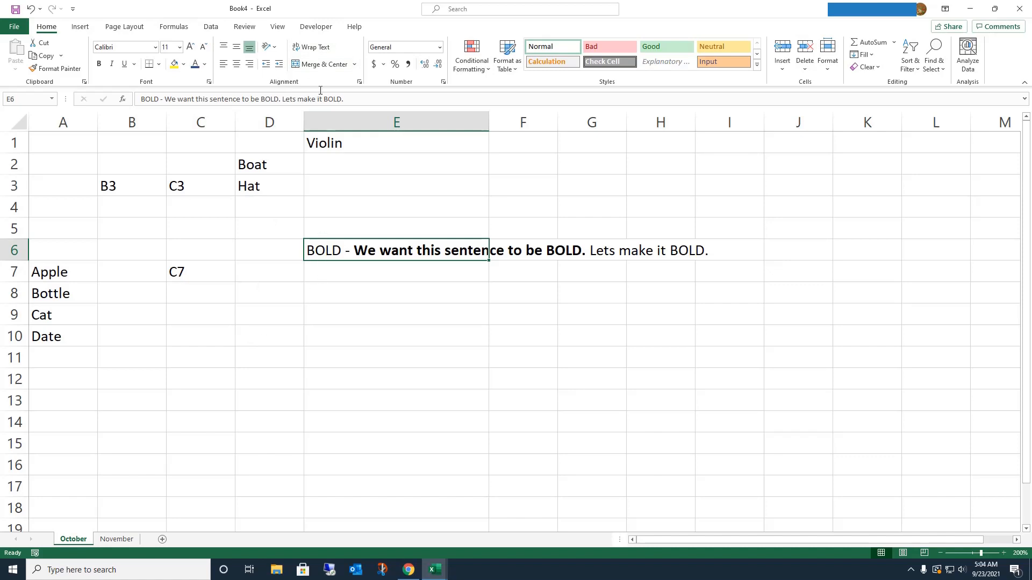
left_click(312, 47)
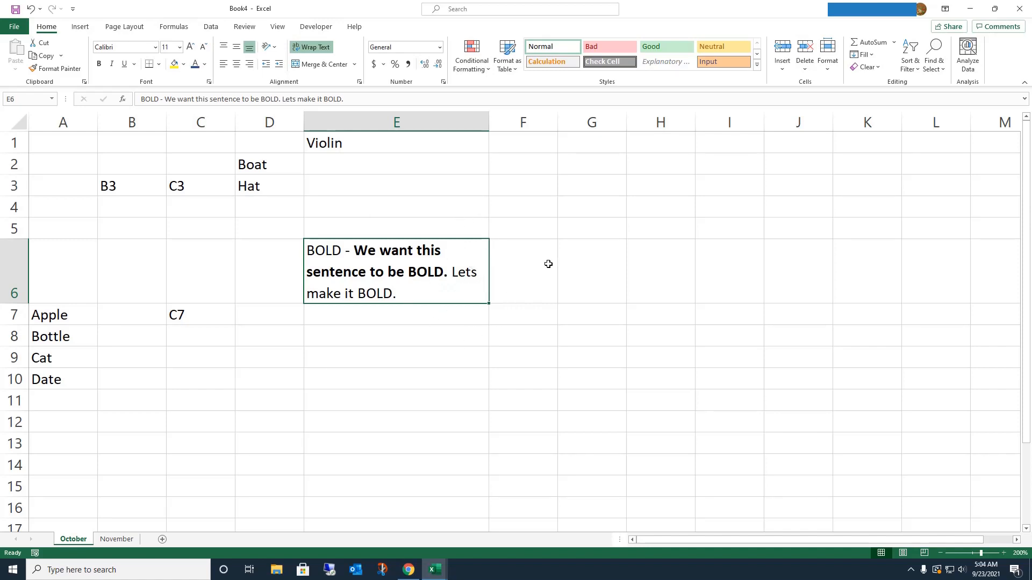
left_click(544, 320)
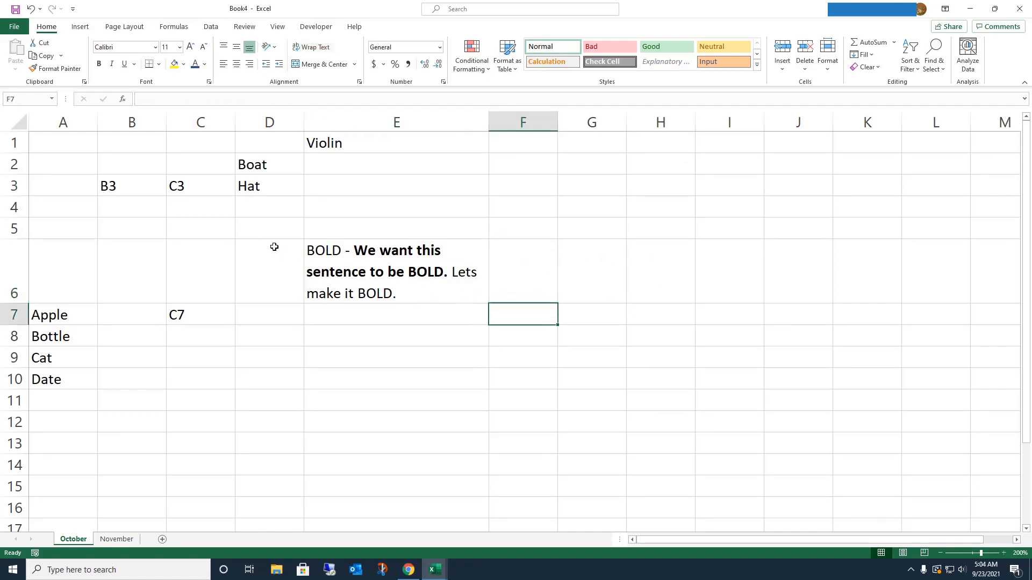
Step: Enter "Different color. Lets make this sentence a different color." in cell E7
left_click(374, 314)
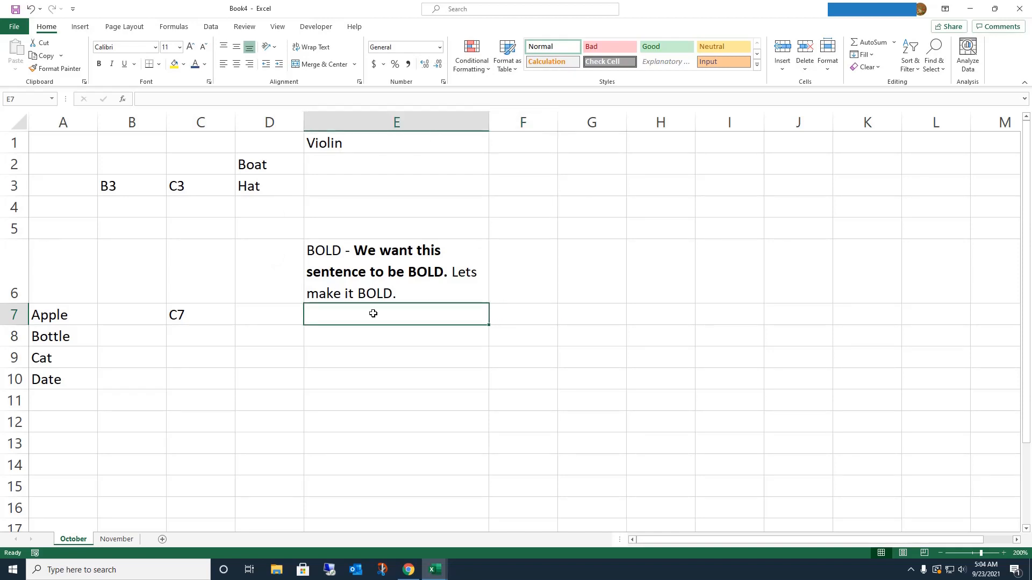
type("Different cvo")
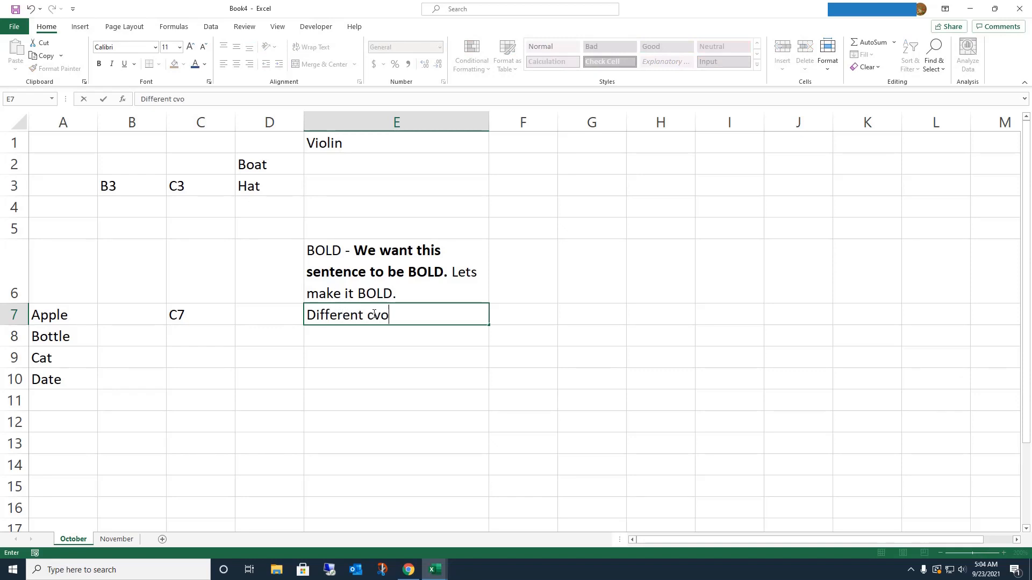
key("BackSpace")
type("ik")
key("BackSpace")
type("lor. Lets ma")
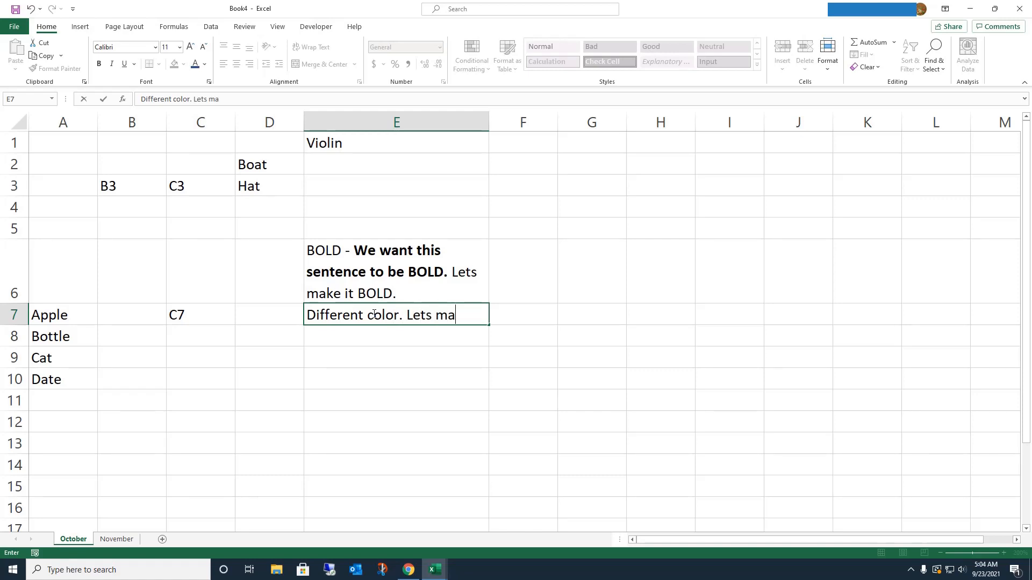
type("ke this te")
type("sentence ")
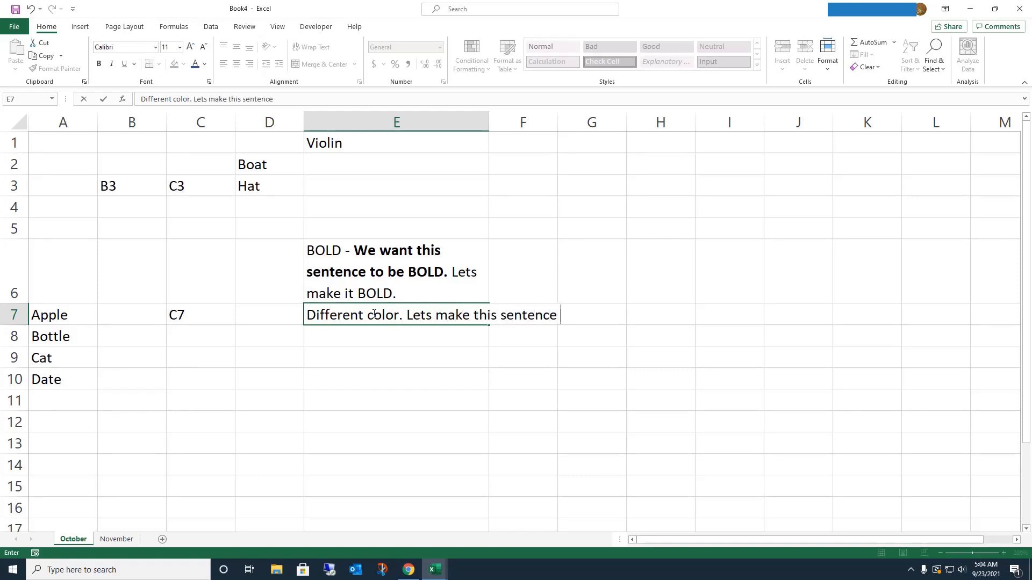
type("a different color")
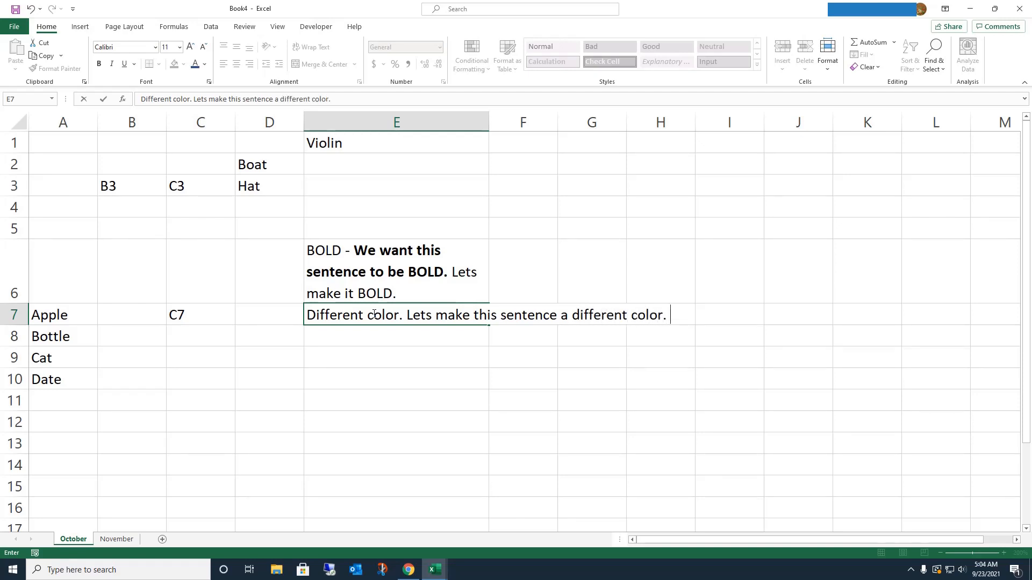
type(".")
left_click(415, 340)
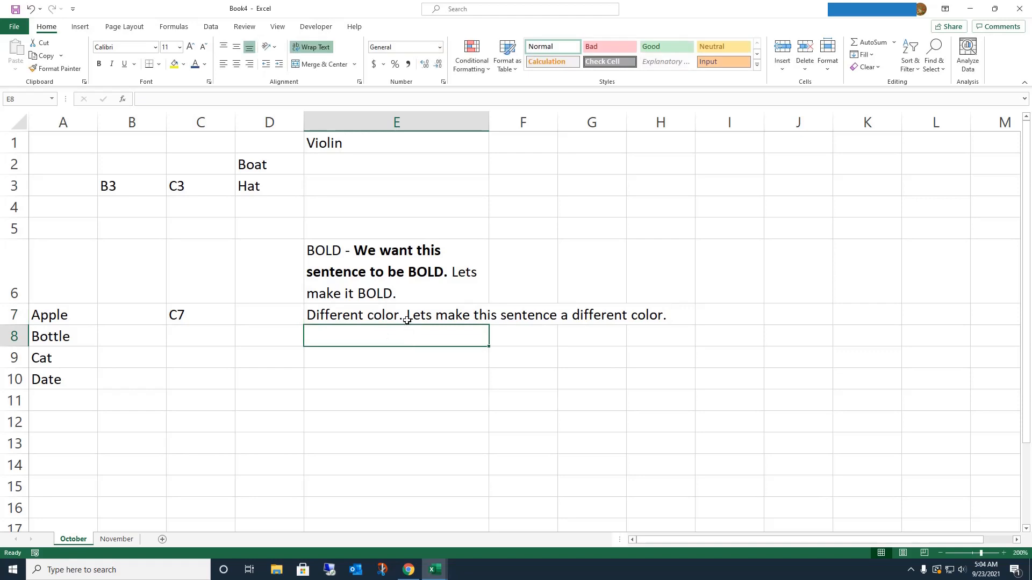
Step: Compare cells E6 and E7, and wrap the text in cell E7
left_click(404, 316)
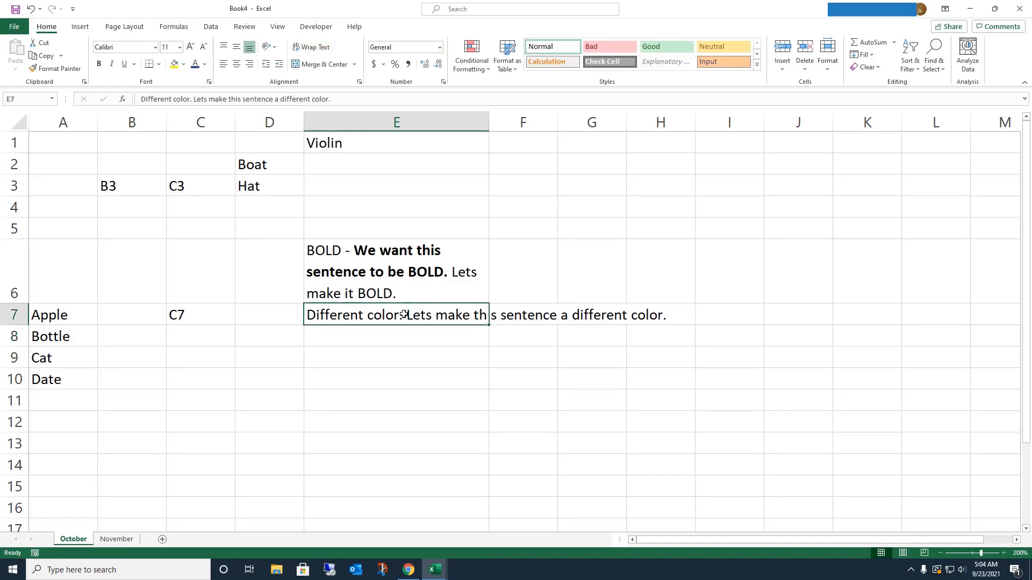
left_click(409, 269)
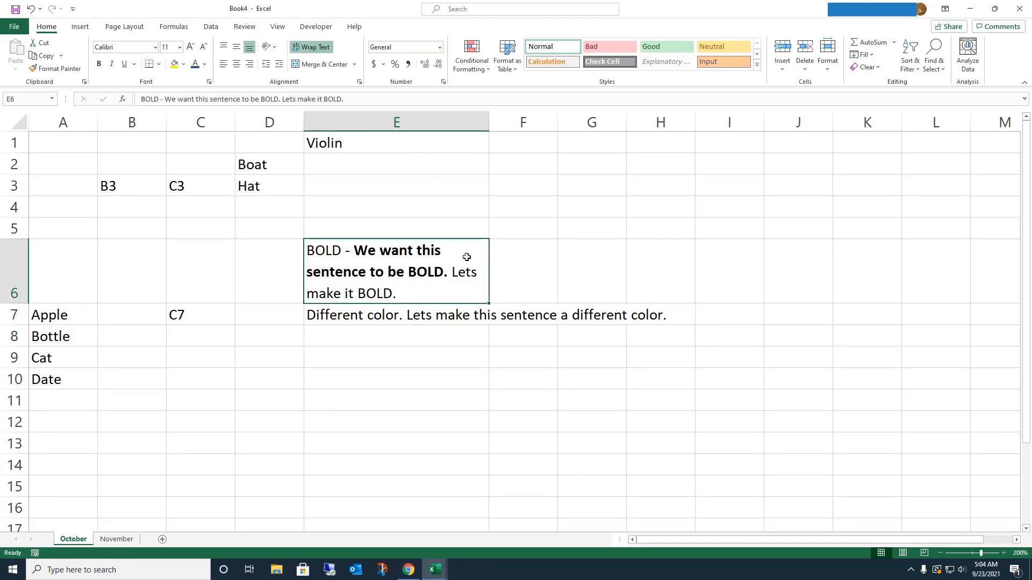
left_click(347, 315)
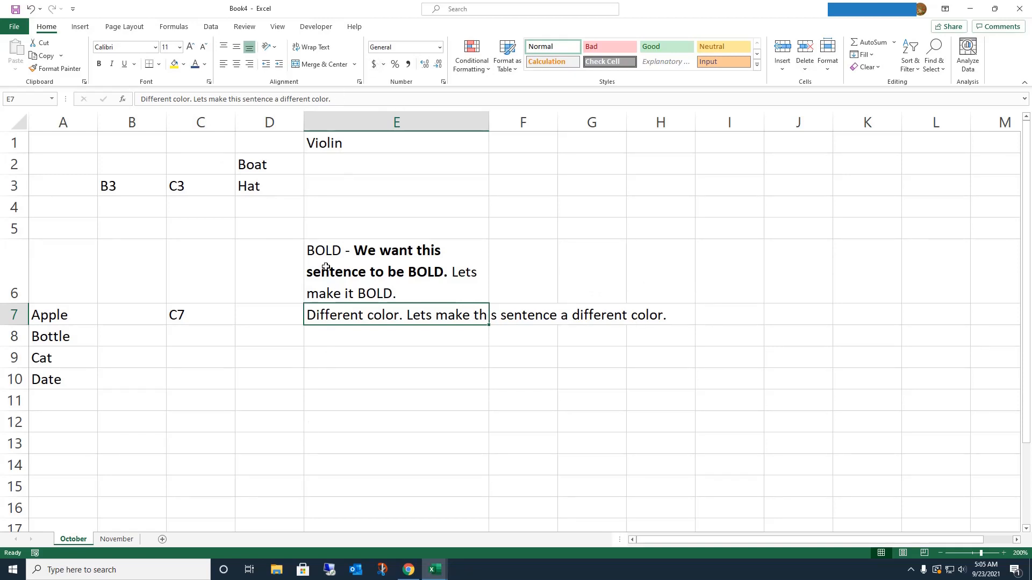
left_click(312, 47)
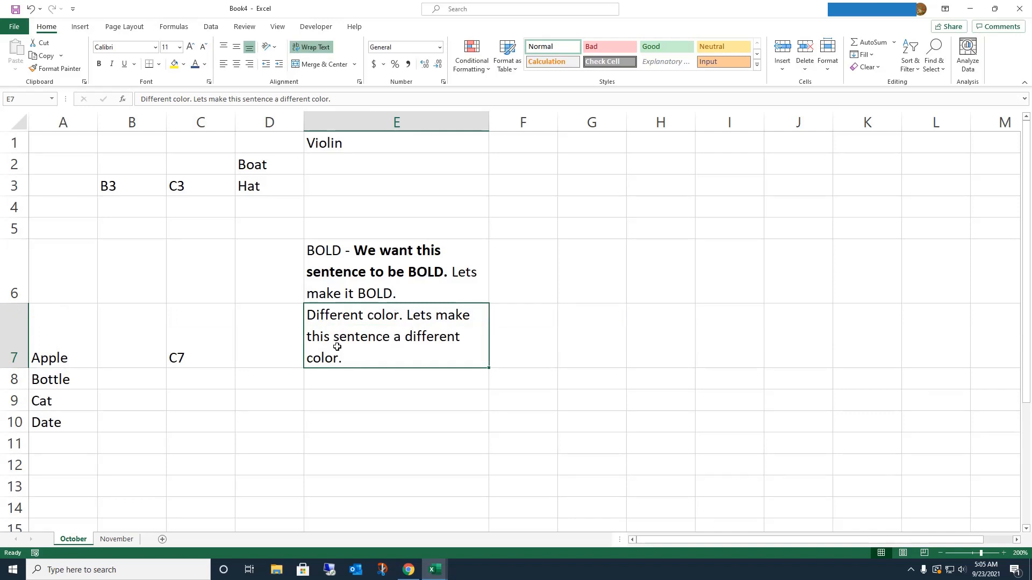
Step: Color only the part "Lets make this sentence a different color." of cell E7's text in a darker orange theme color
left_click_drag(332, 100, 191, 103)
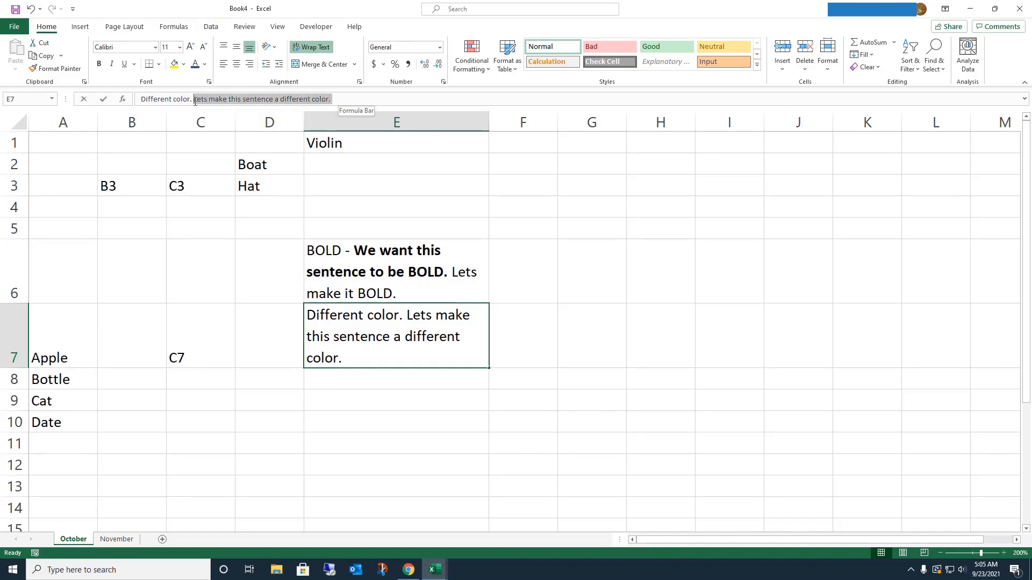
left_click(205, 65)
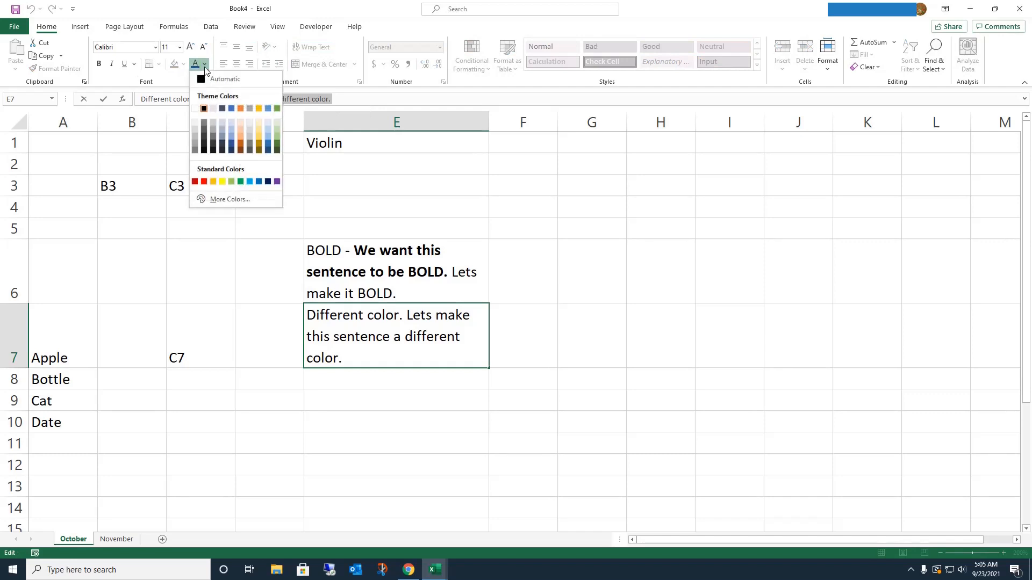
left_click(239, 139)
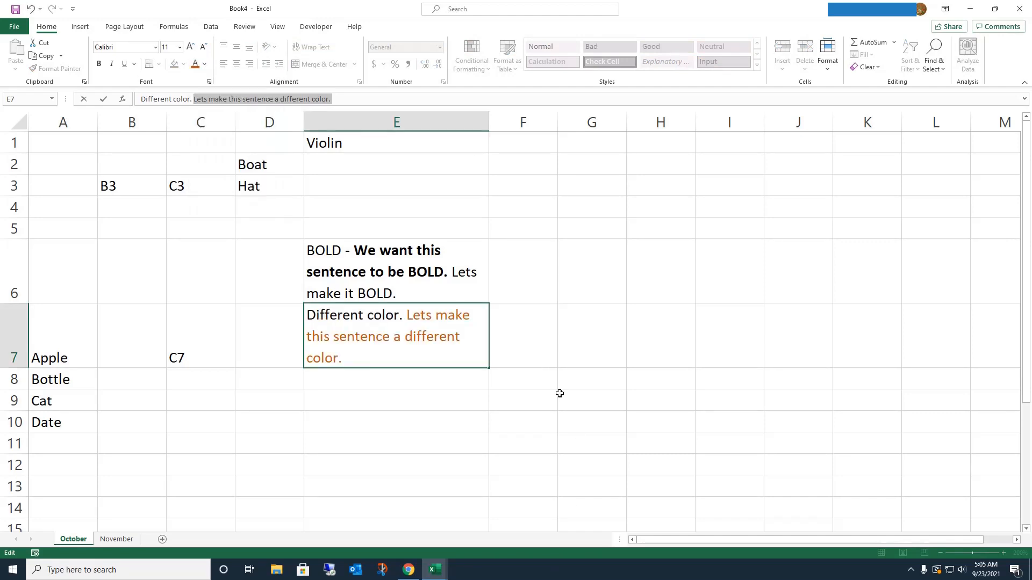
left_click(555, 375)
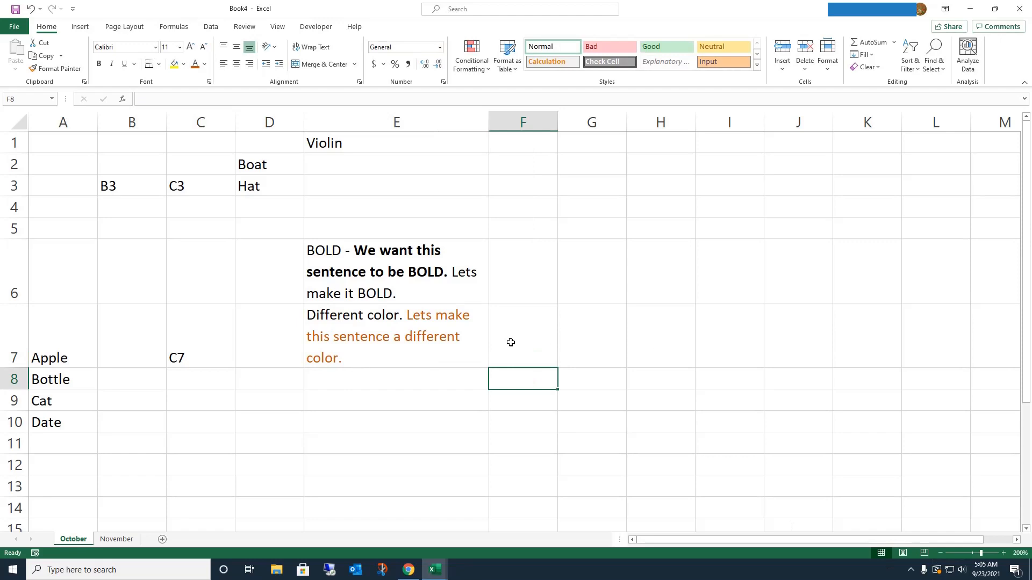
Step: Enter "Pick a new font for this WORD." in cell E8
left_click(387, 376)
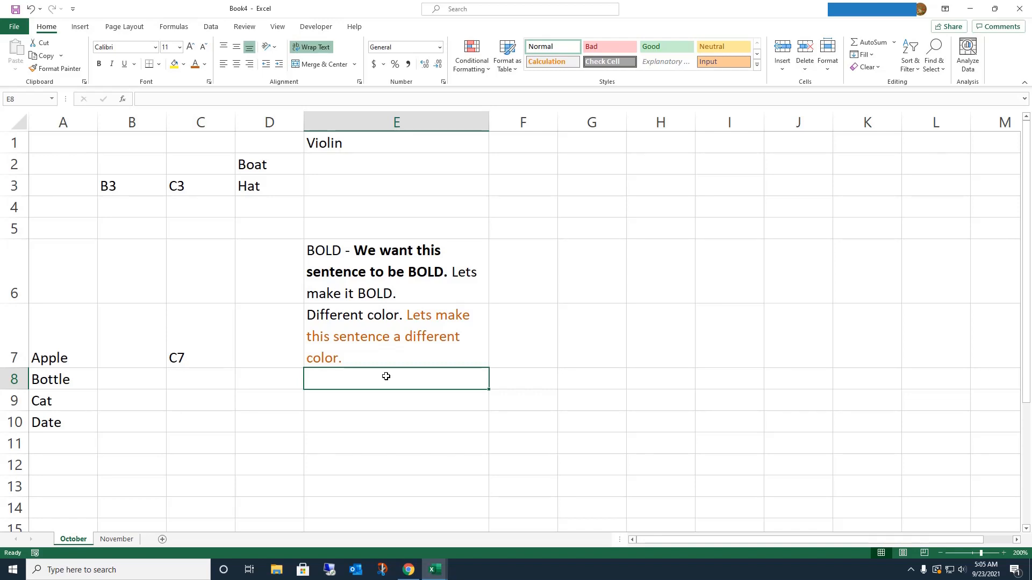
type("Pick a ")
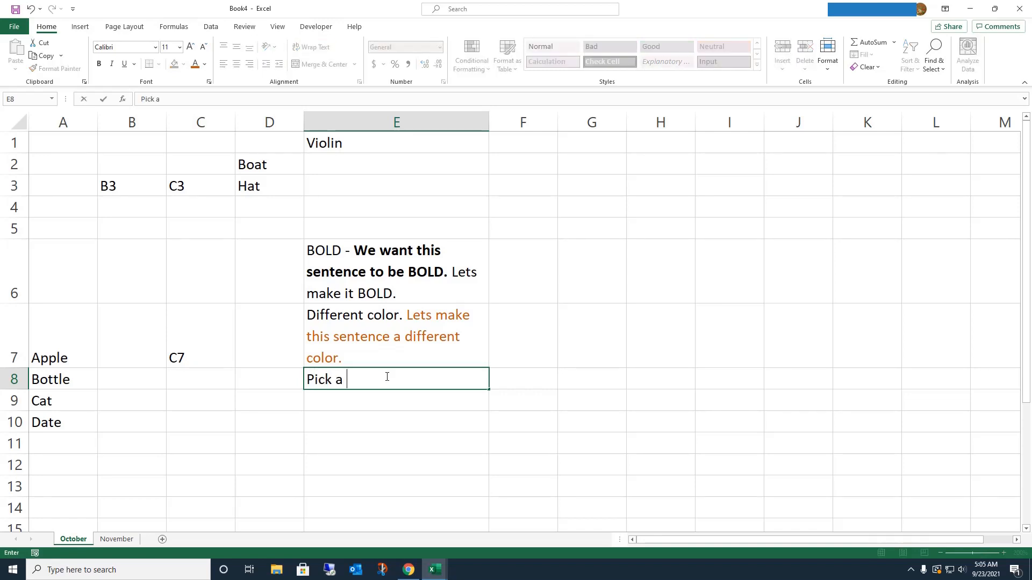
type("new font for this WORD.")
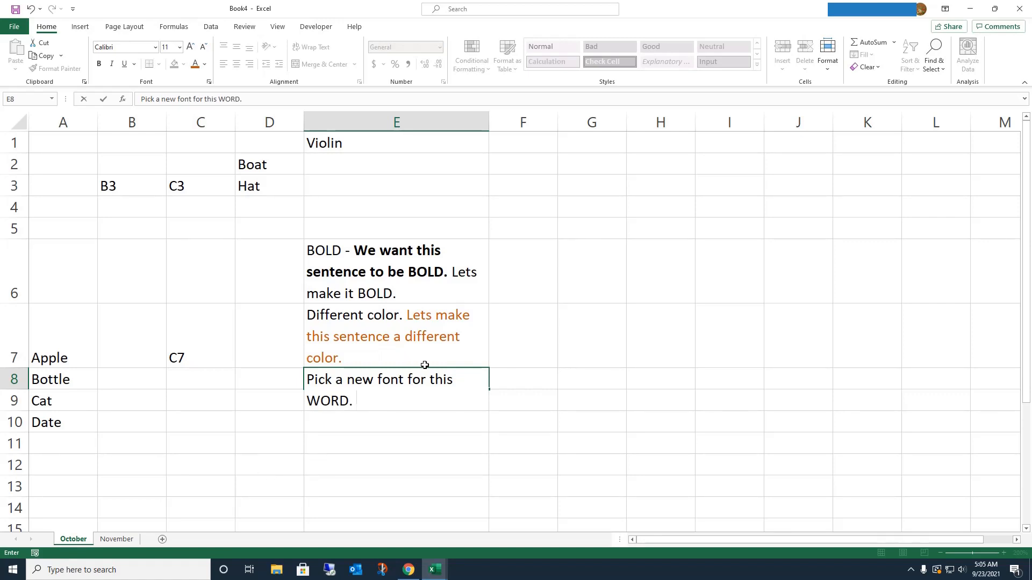
left_click(339, 364)
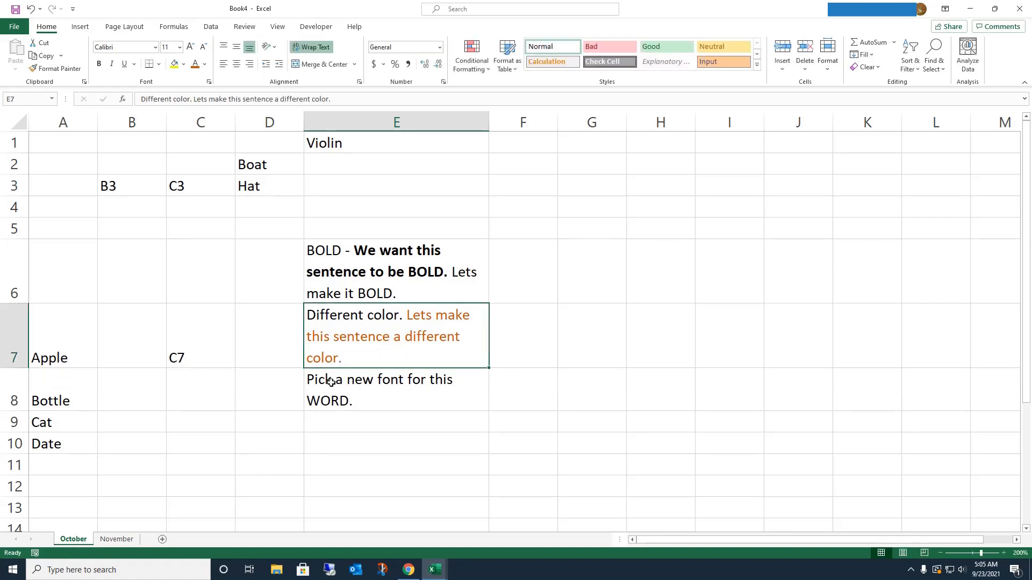
Step: Change the font of only the word "WORD" in cell E8 to Forte
left_click(336, 395)
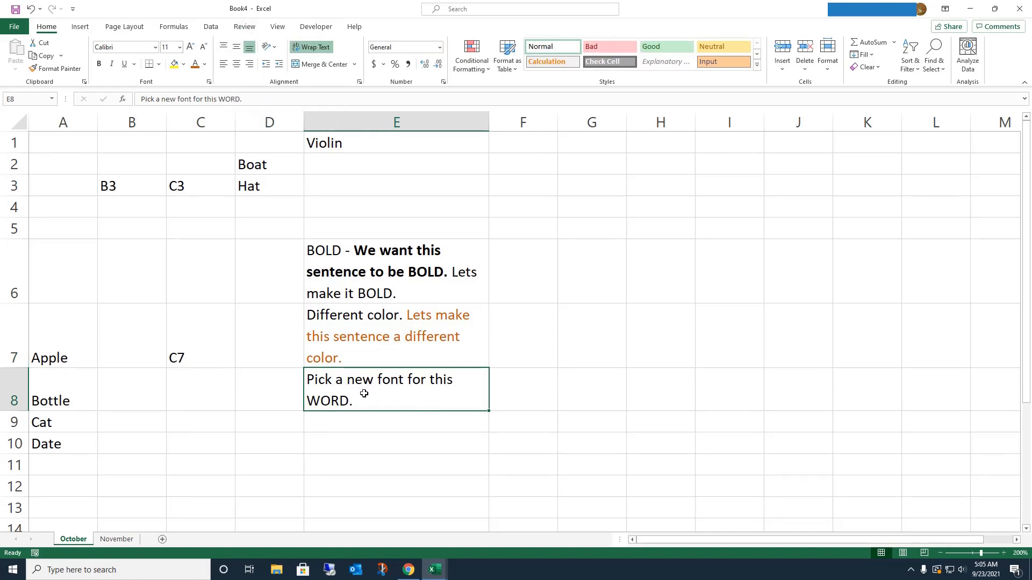
left_click_drag(220, 99, 237, 99)
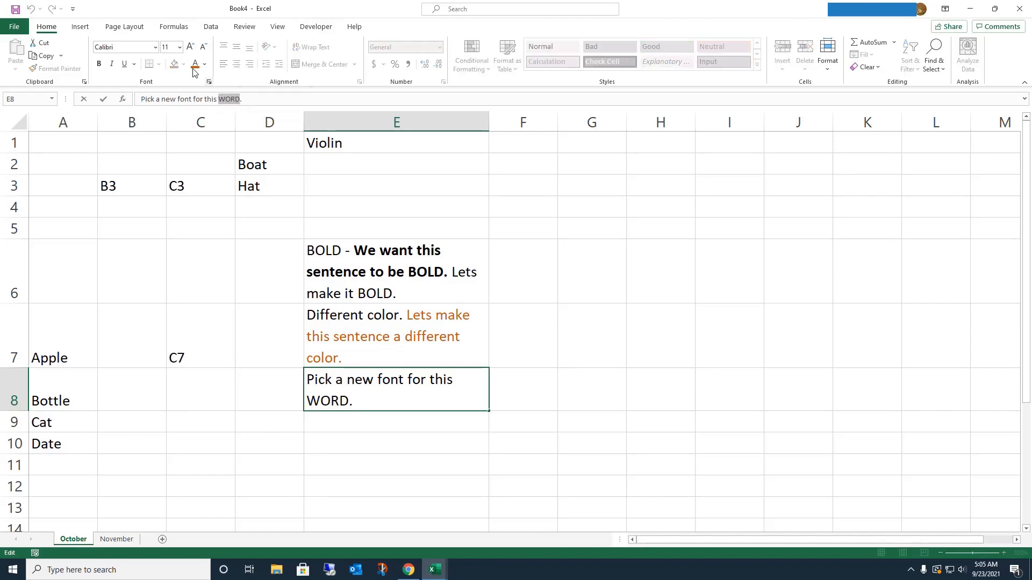
left_click(155, 48)
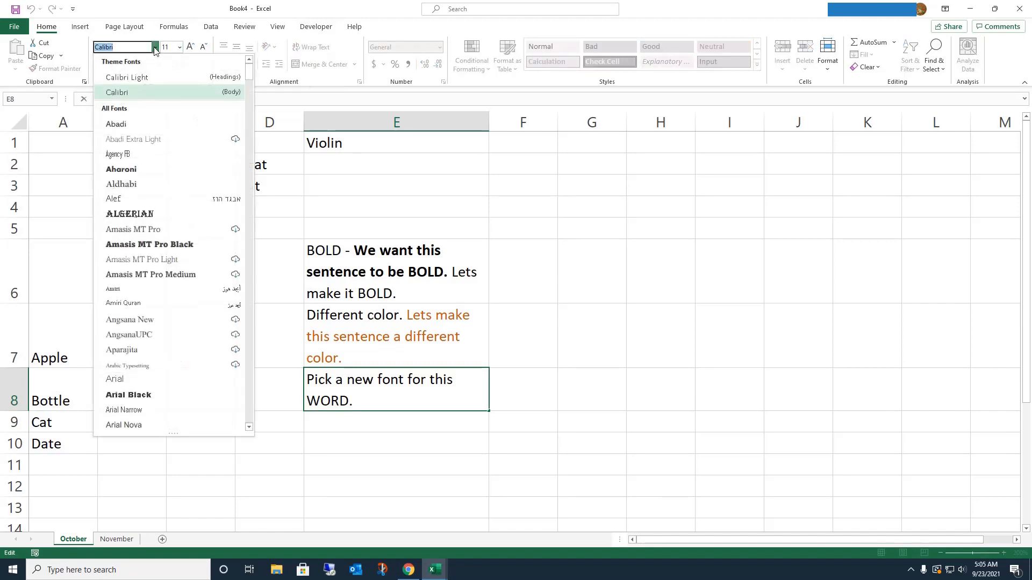
left_click_drag(251, 77, 249, 161)
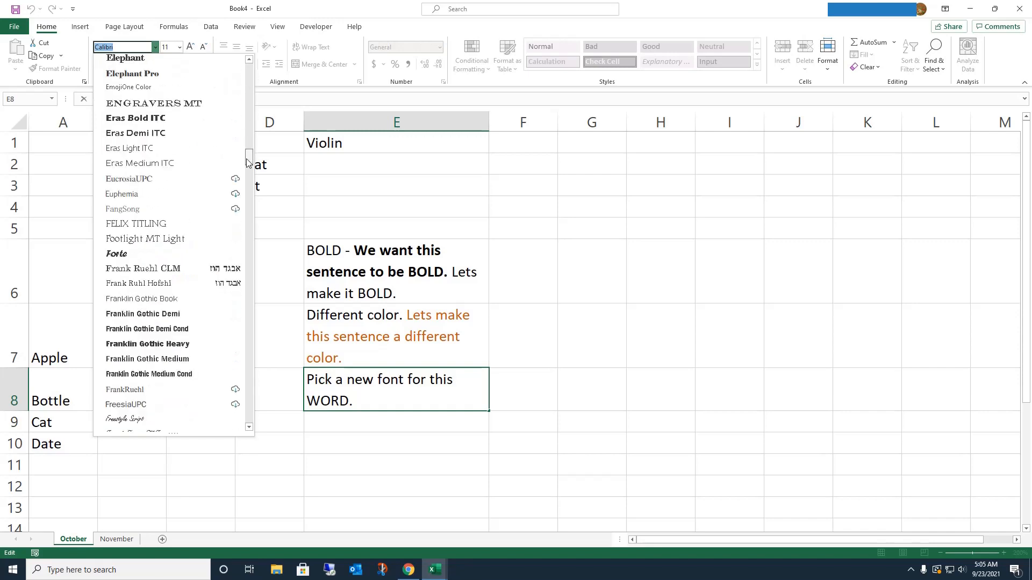
left_click(111, 254)
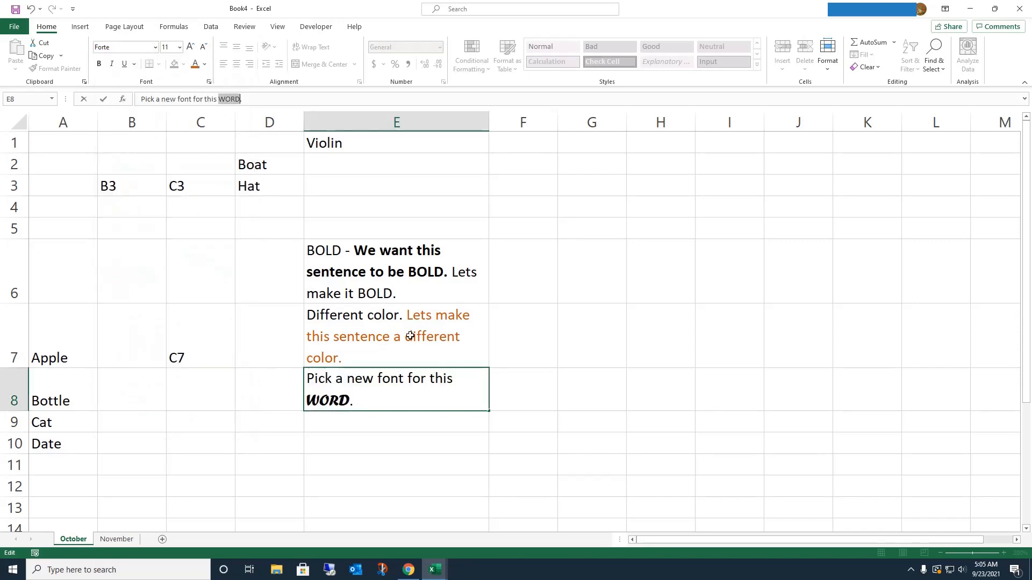
left_click(574, 358)
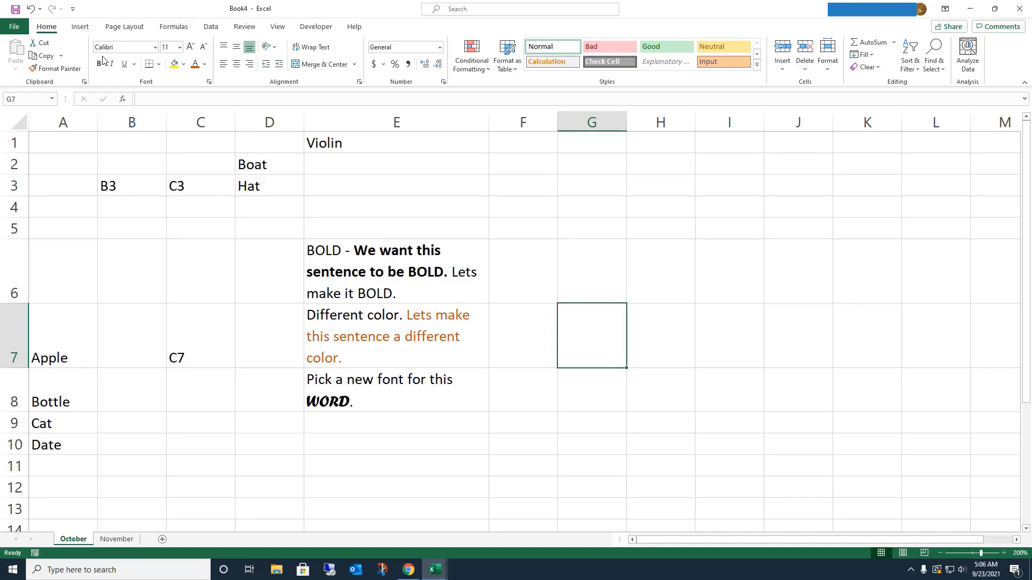
Step: Center the text of cell E7 horizontally
left_click(237, 64)
left_click(396, 339)
left_click(236, 64)
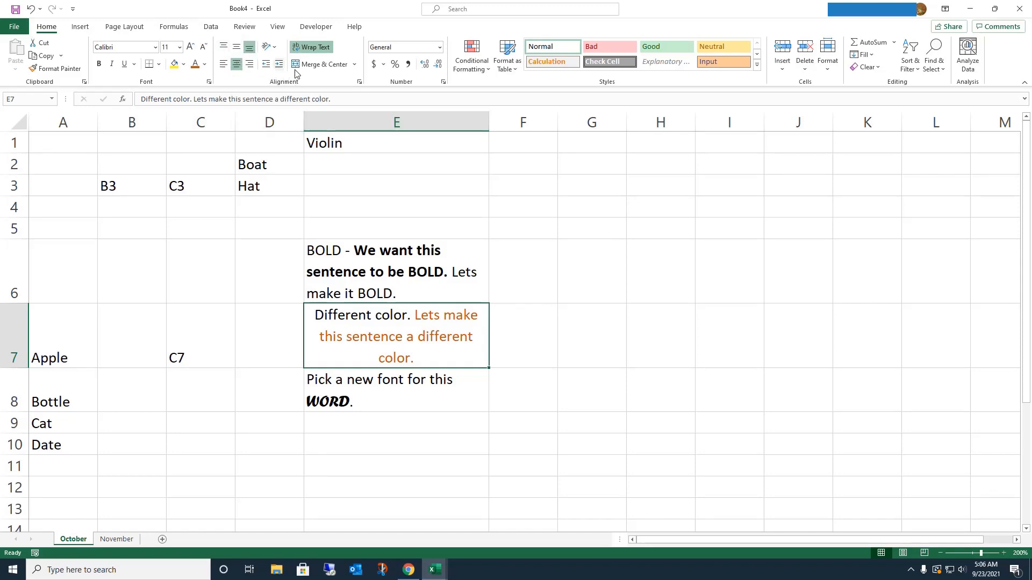
left_click(537, 326)
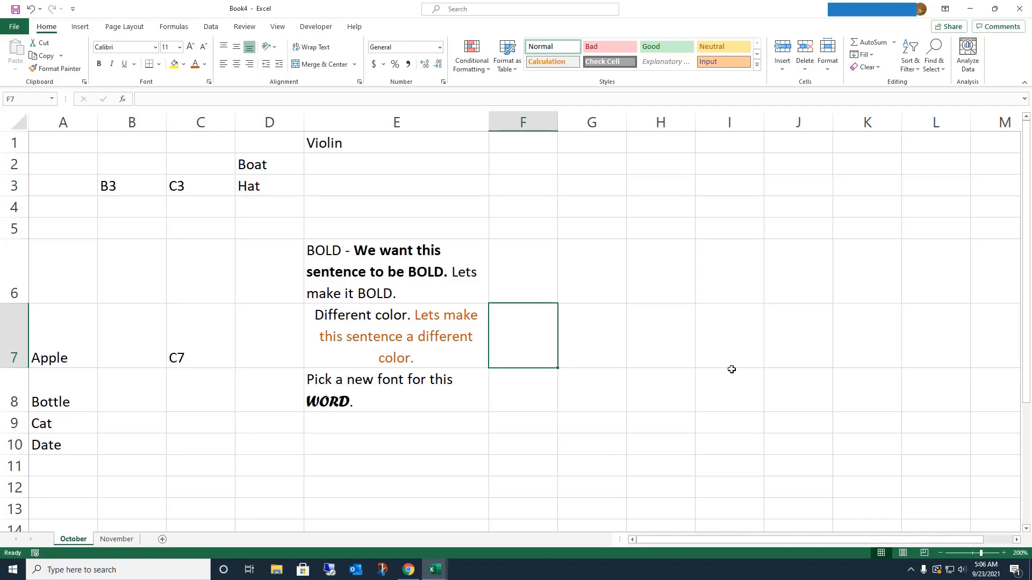
left_click(359, 276)
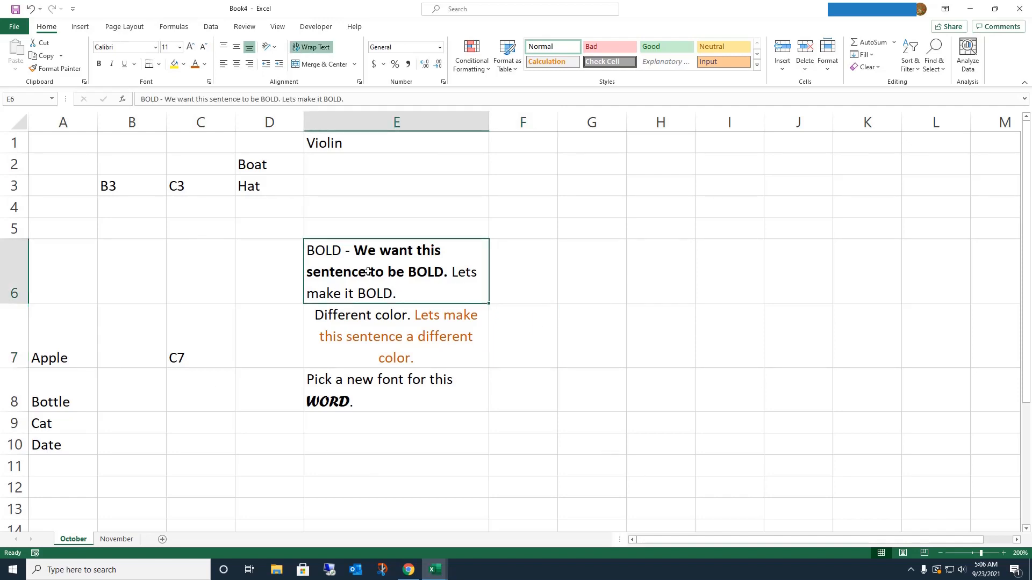
left_click(364, 353)
left_click(354, 389)
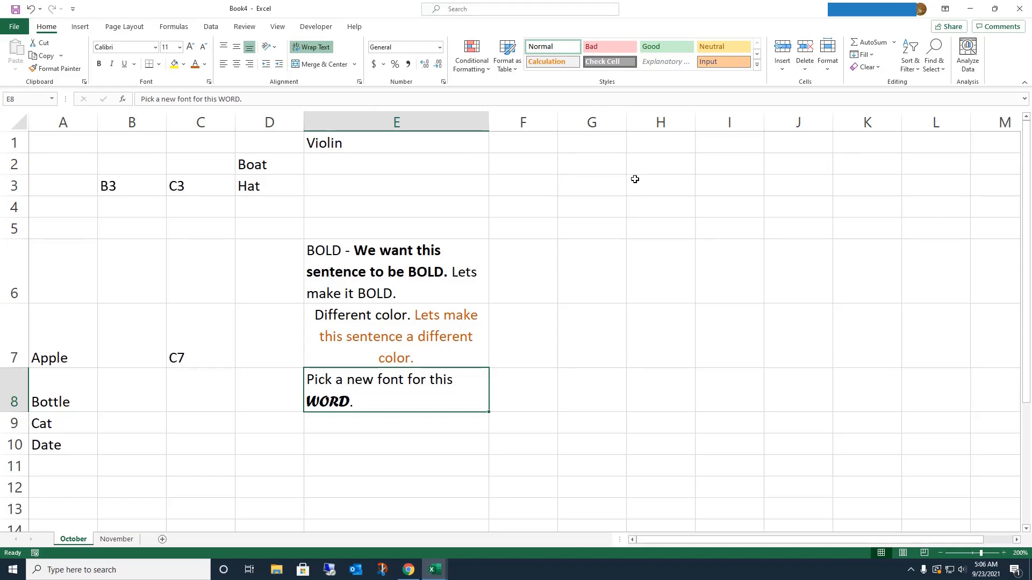
left_click(729, 163)
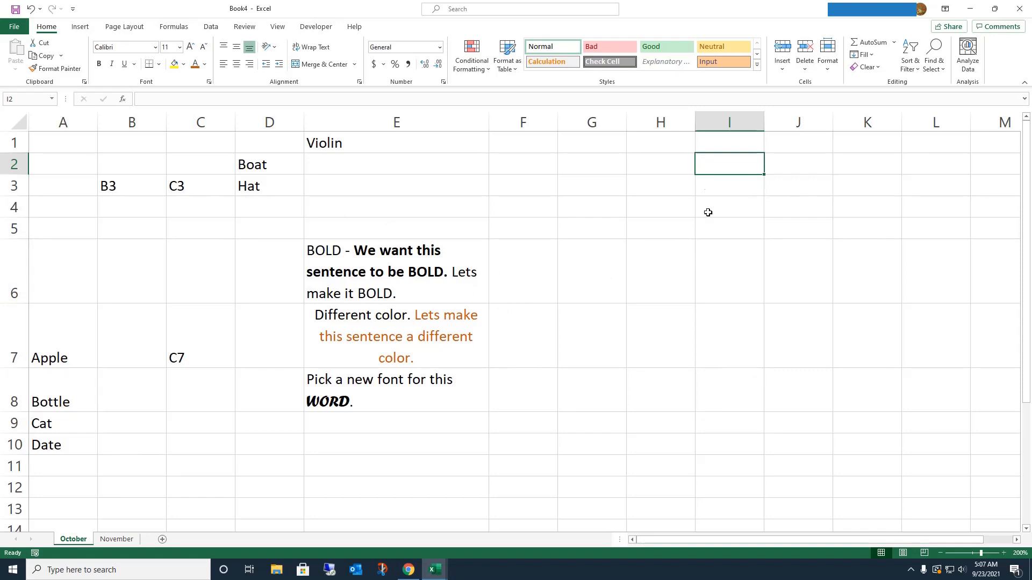
scroll(737, 302, "down", 2)
scroll(737, 301, "up", 2)
scroll(598, 406, "down", 2)
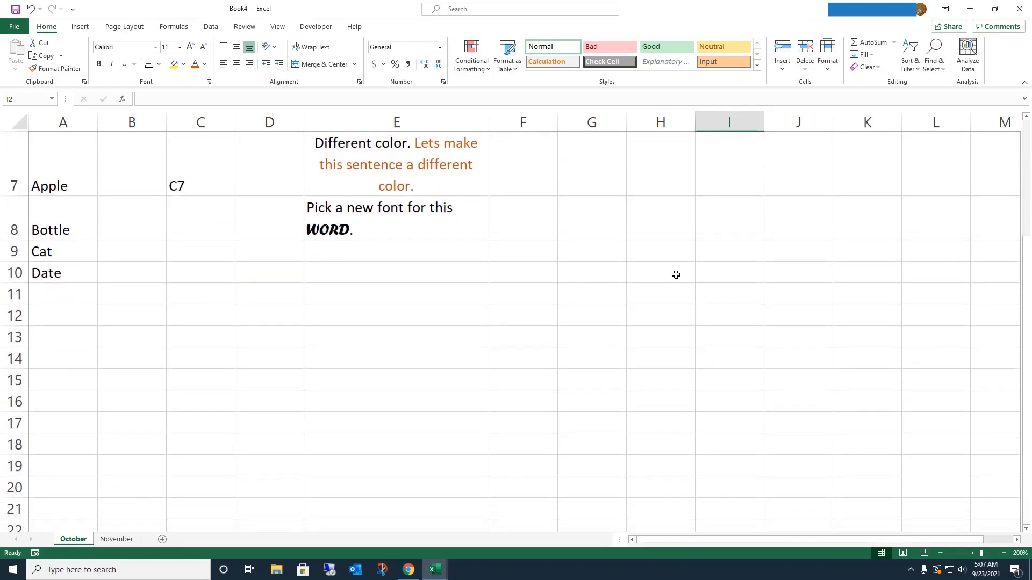
scroll(505, 180, "up", 2)
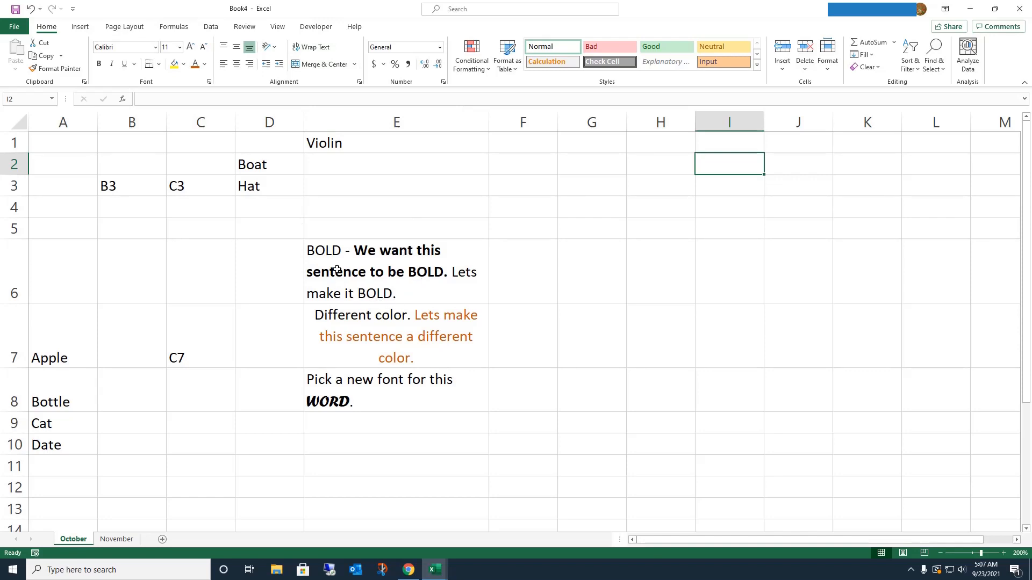
Step: Enter the numbers 11, 45, 63, 67 and 64 down column G in cells G10 to G14
scroll(608, 338, "down", 2)
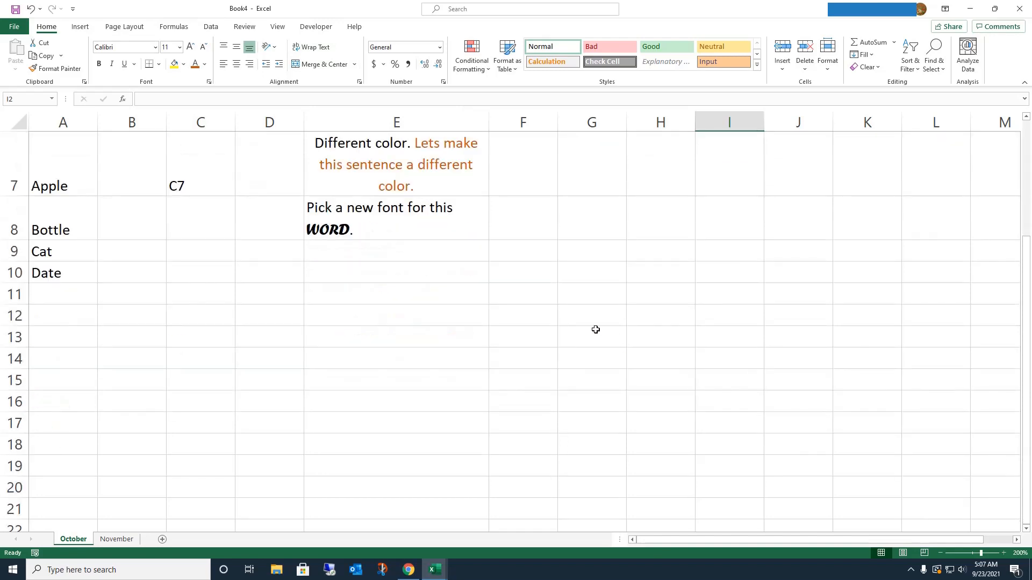
left_click(580, 270)
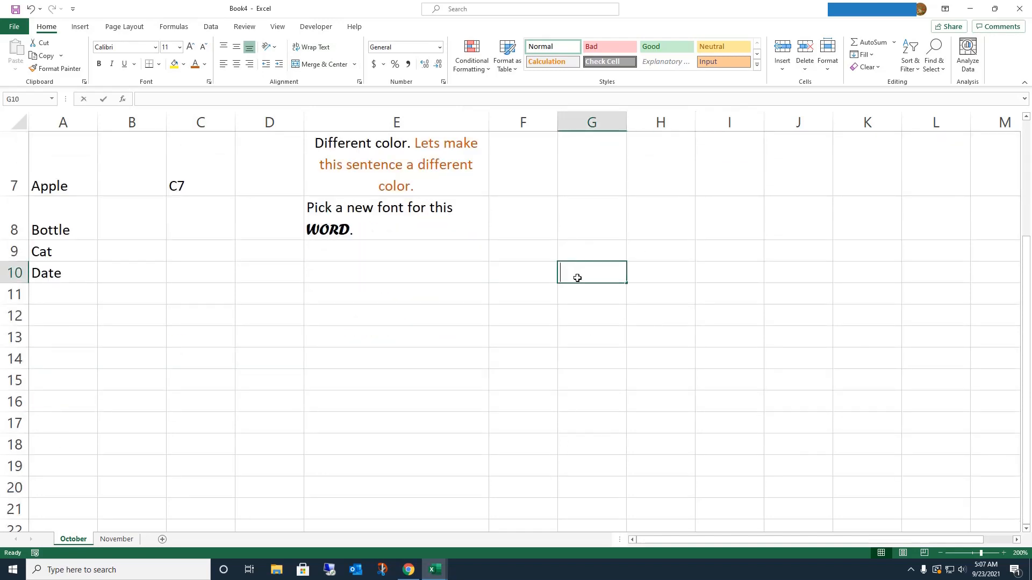
type("11")
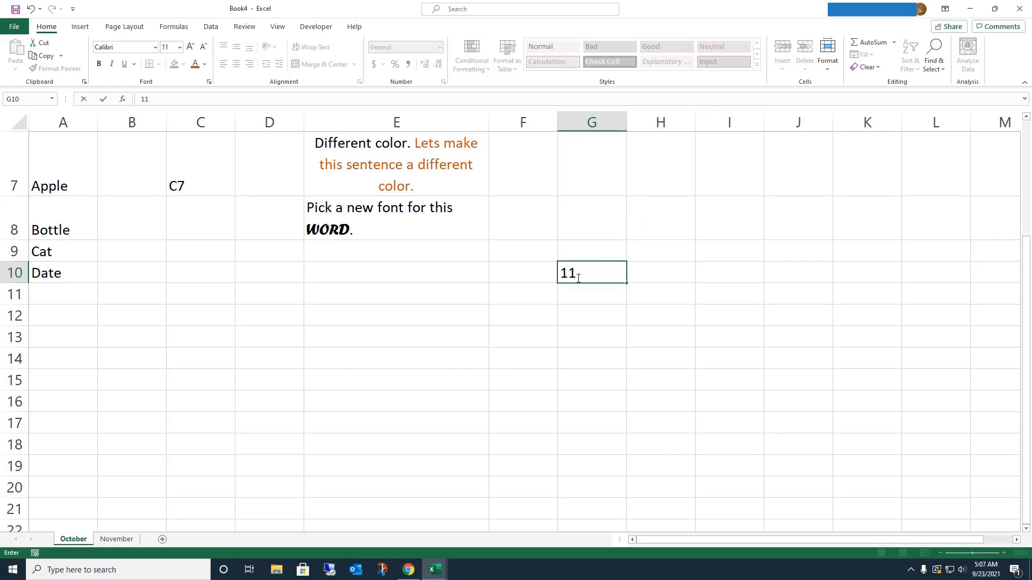
key("Return")
type("45")
key("Return")
type("63")
key("Return")
type("67")
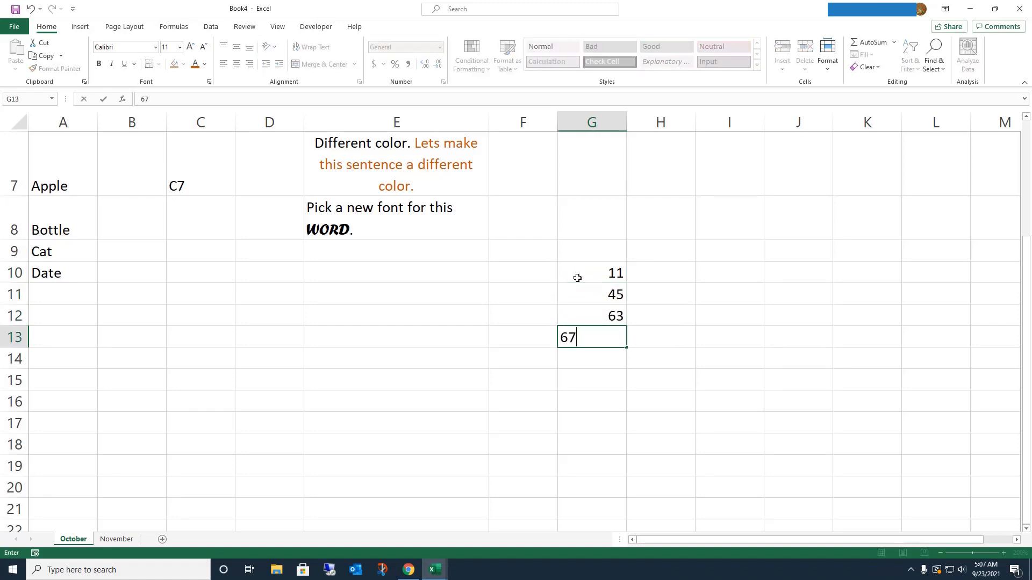
key("Return")
type("64")
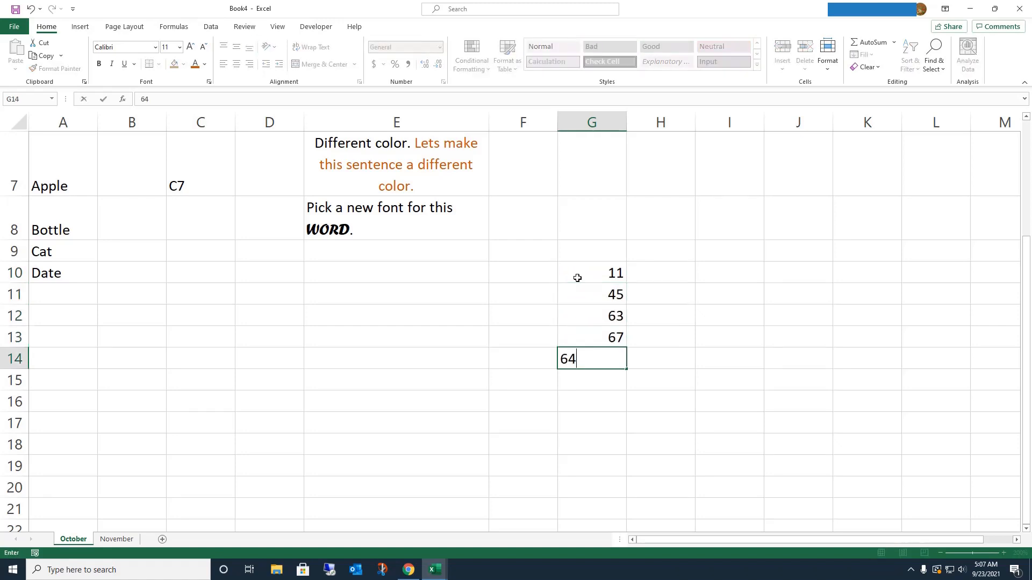
key("Return")
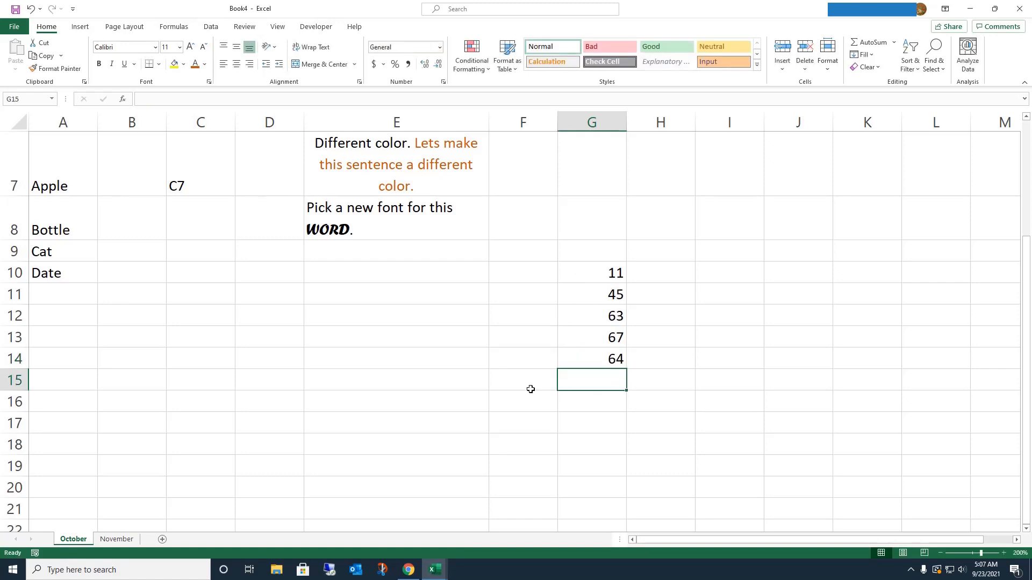
Step: Label cell F15 "Total" and add up G10:G14 in cell G15 with AutoSum
left_click(534, 383)
type("Total")
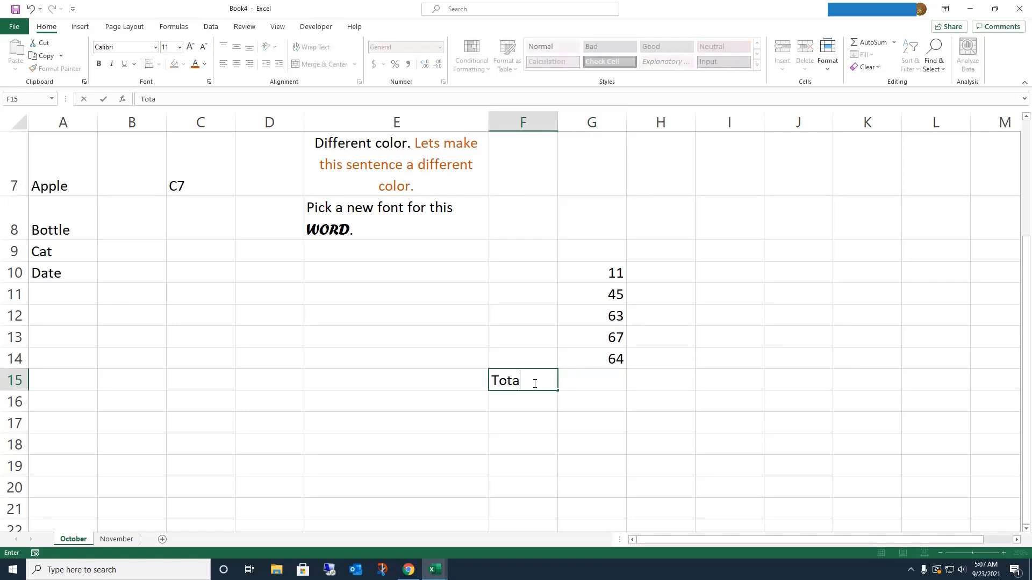
left_click(590, 375)
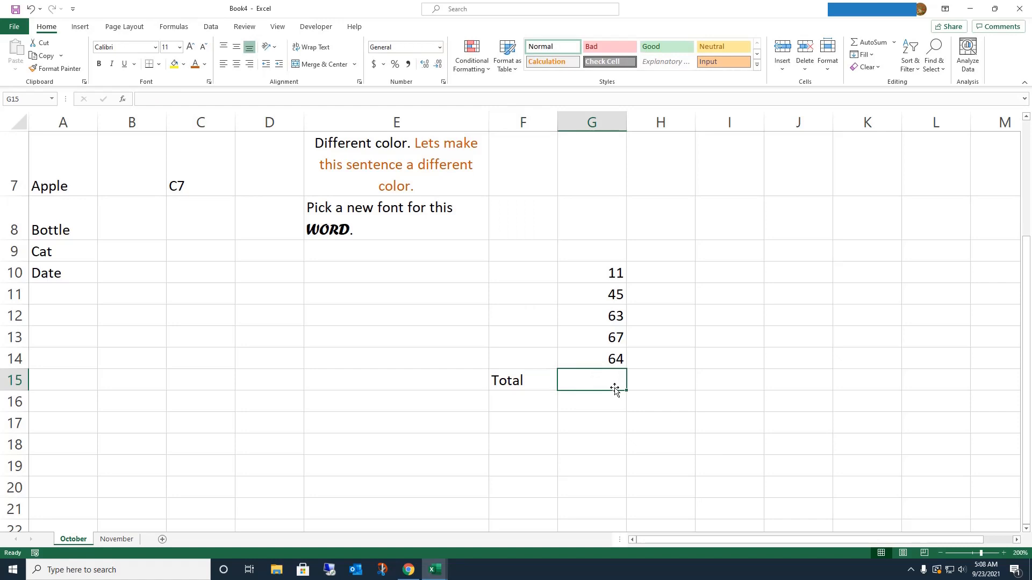
left_click(872, 42)
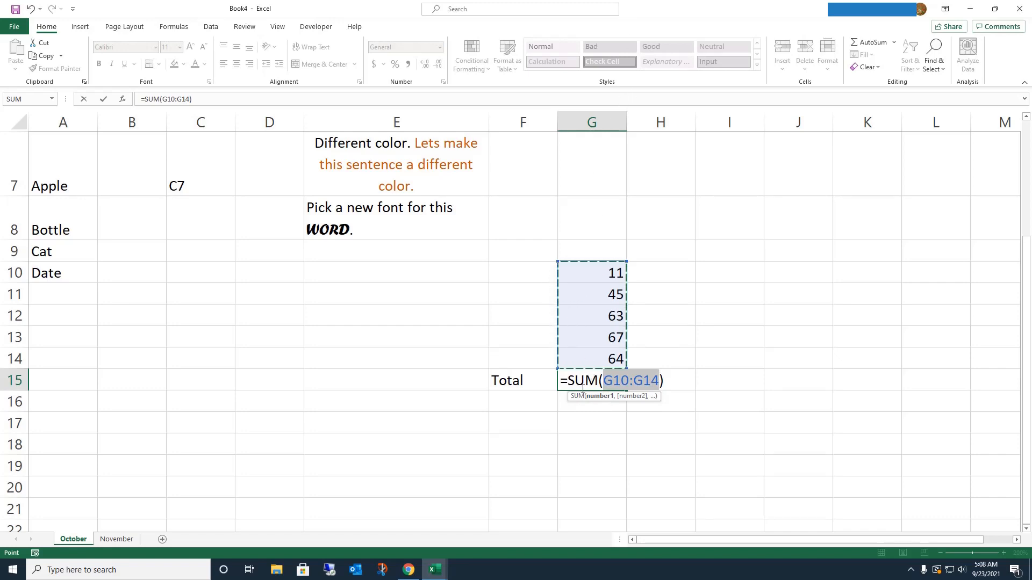
key("Return")
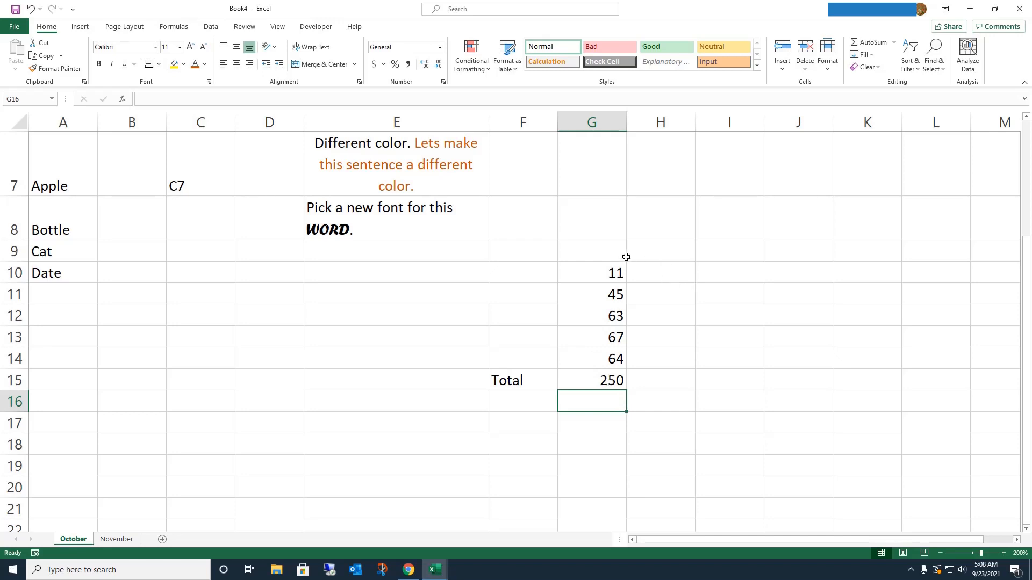
Step: Change the number in cell G10 to 100 and the one in cell G13 to 13
left_click(612, 271)
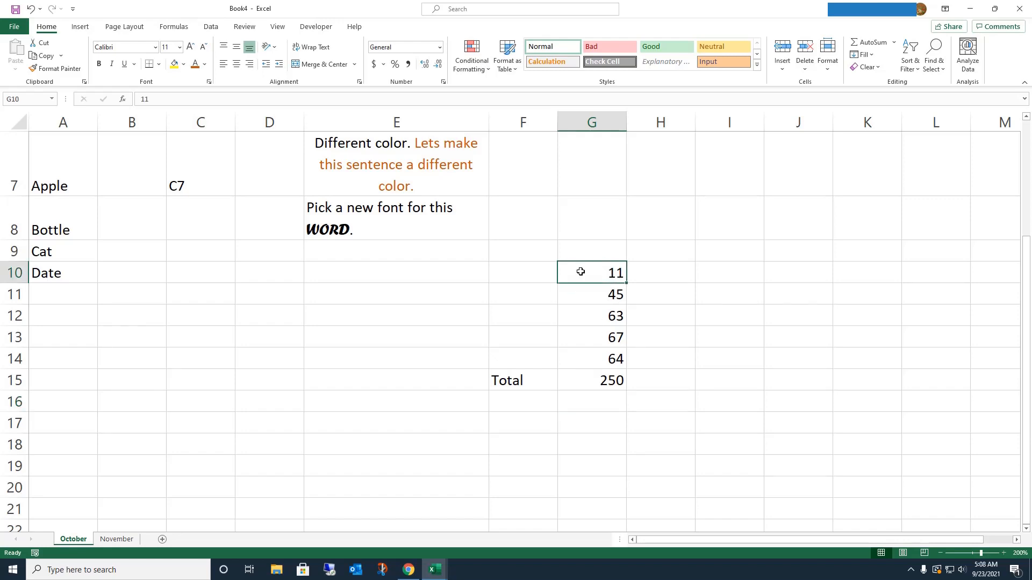
type("100")
key("Return")
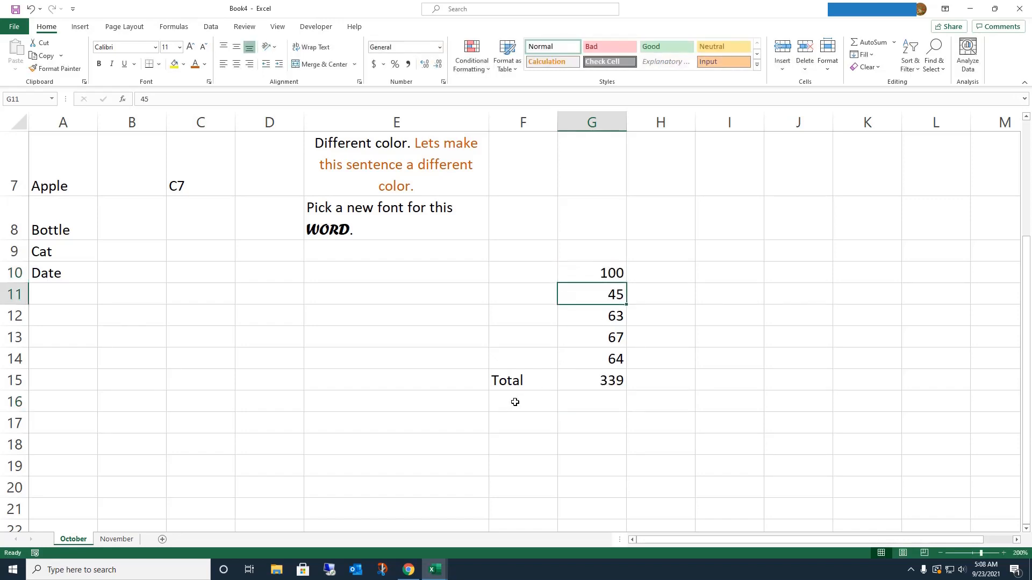
left_click(613, 341)
type("13")
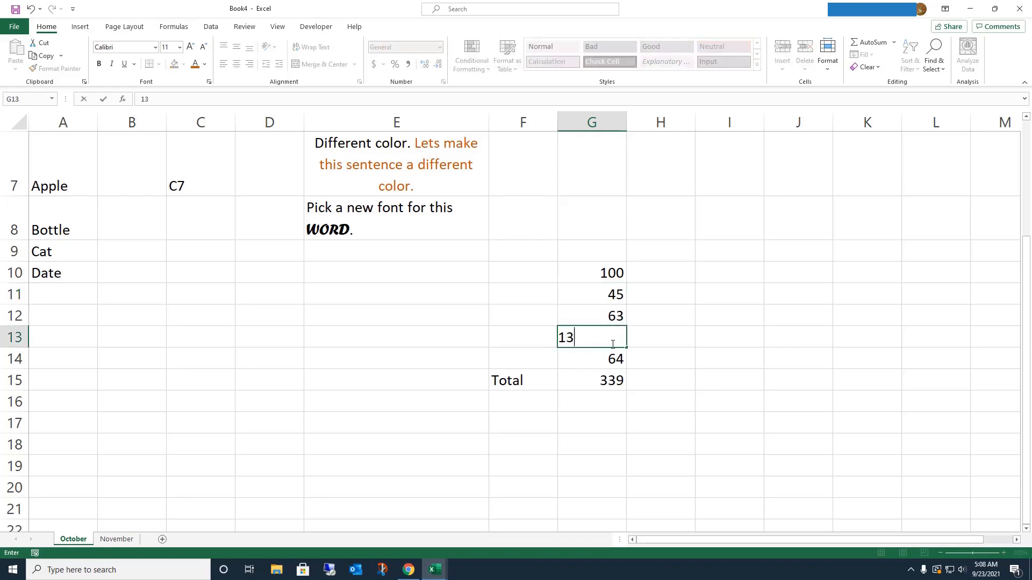
key("Return")
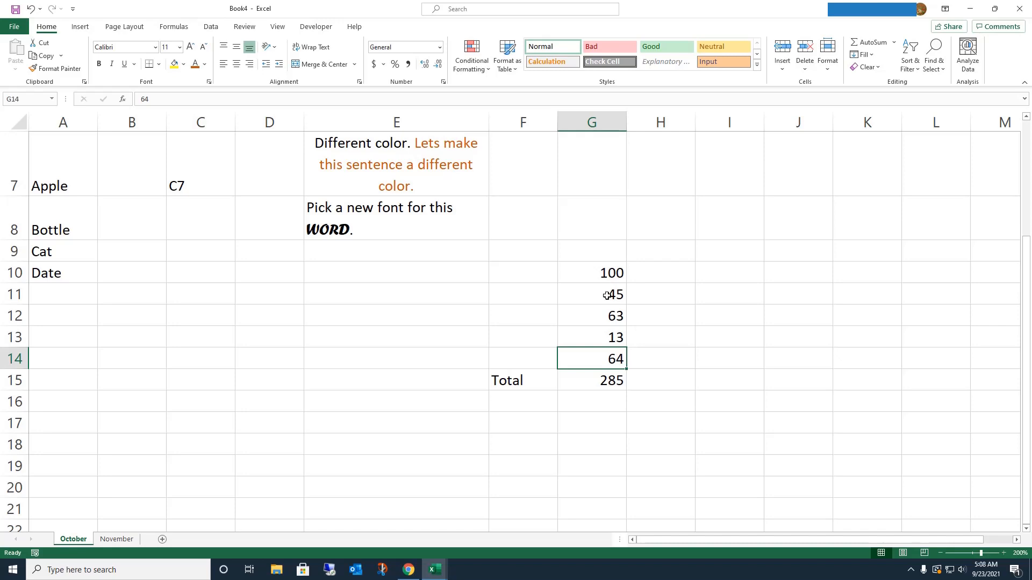
Step: Edit the total formula in cell G15 to =SUM(G10:G13)
left_click(582, 379)
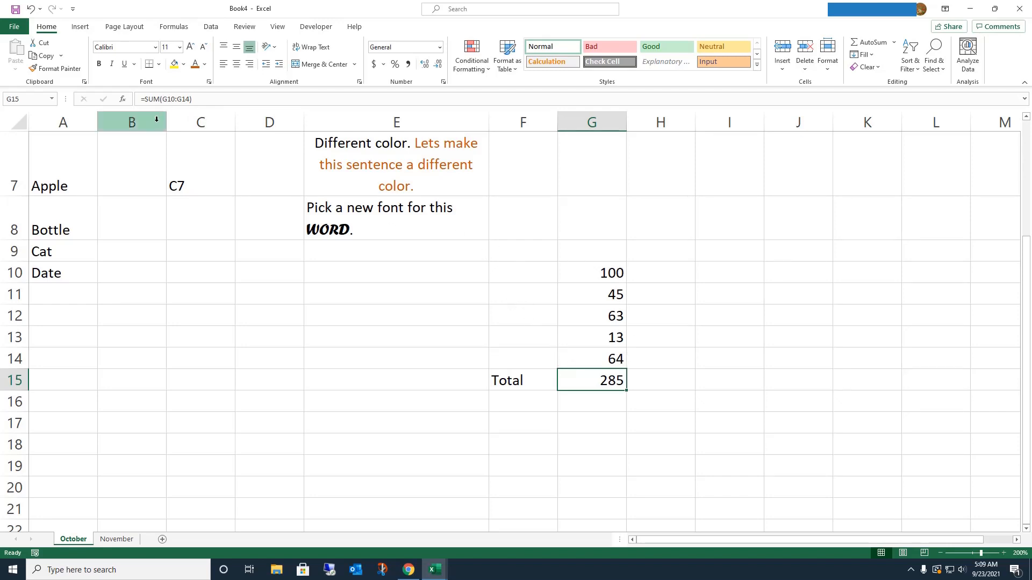
left_click(195, 103)
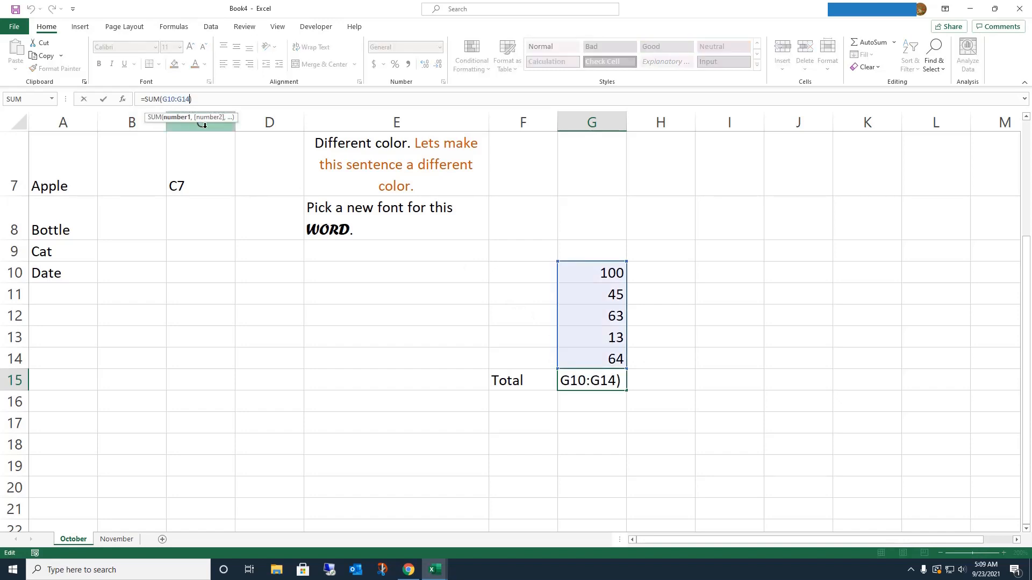
key("BackSpace")
type("3")
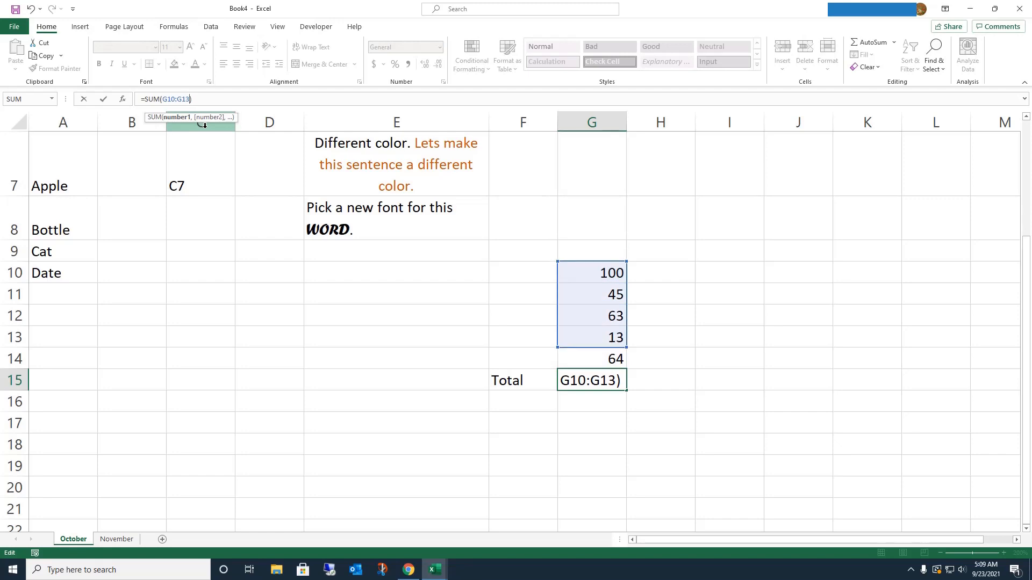
key("Return")
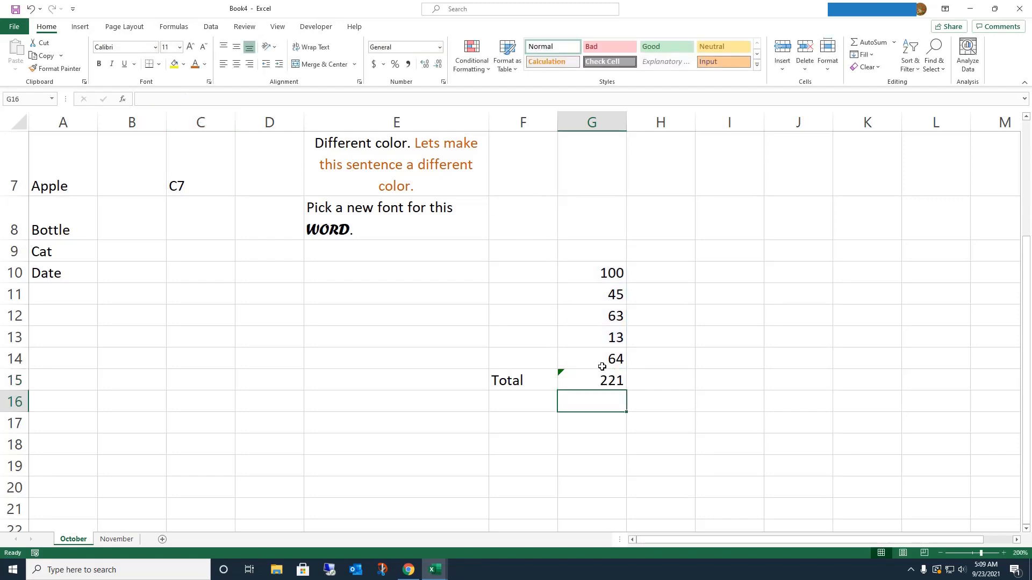
left_click(603, 363)
left_click(596, 330)
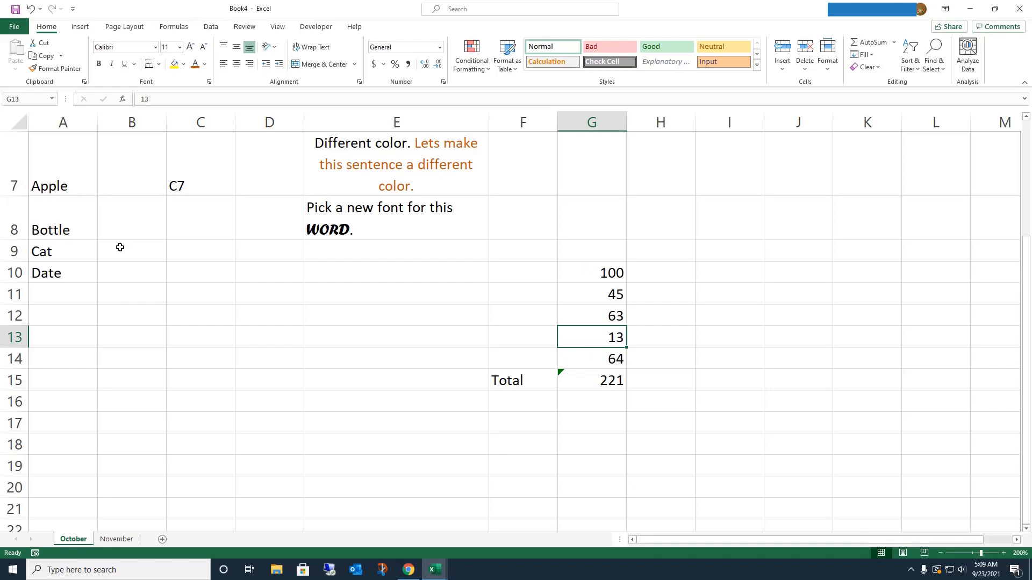
left_click(590, 383)
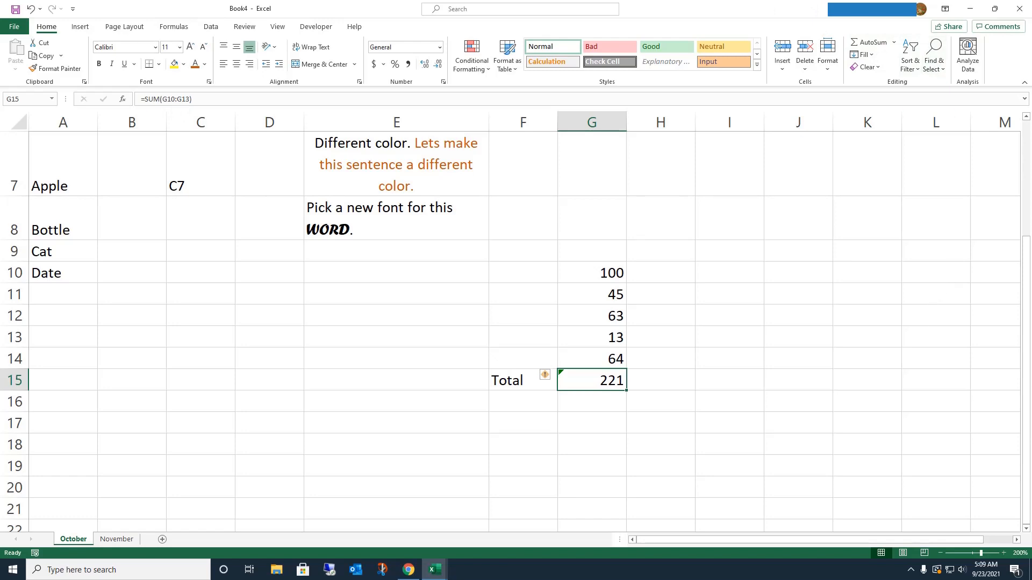
scroll(640, 275, "down", 2)
scroll(640, 275, "up", 2)
scroll(362, 260, "up", 2)
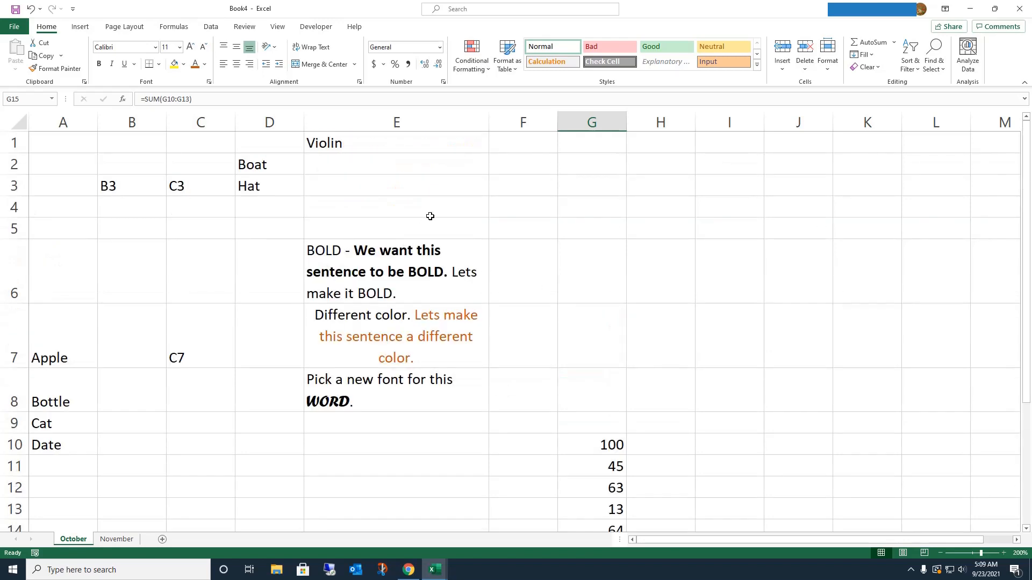